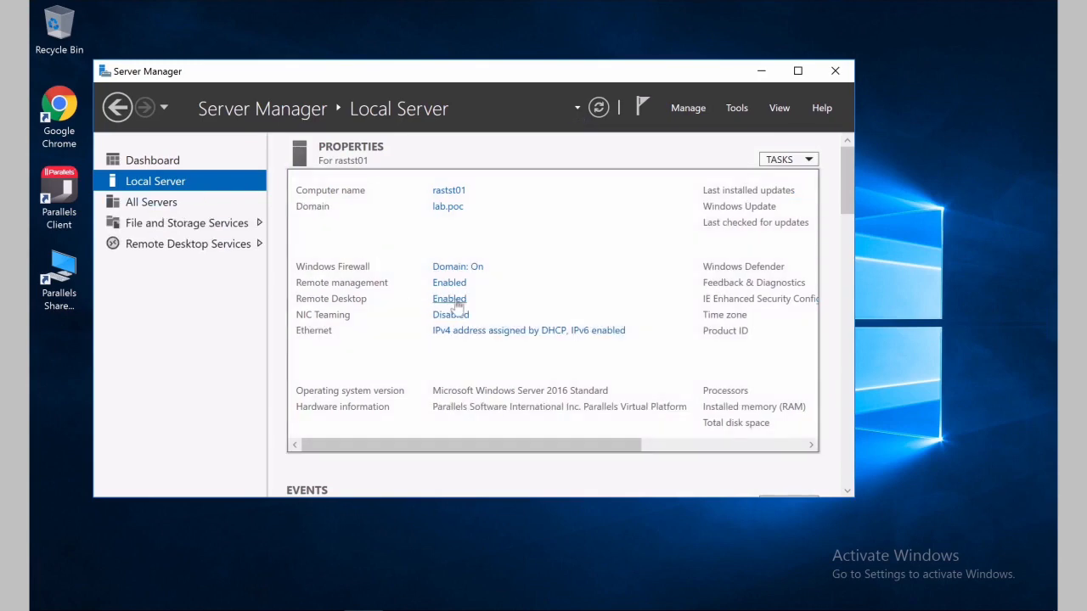
- Set the local server's visual effects to Adjust for best performance in its system performance options and apply the change
{"action": "left_click", "coordinate": [455, 304]}
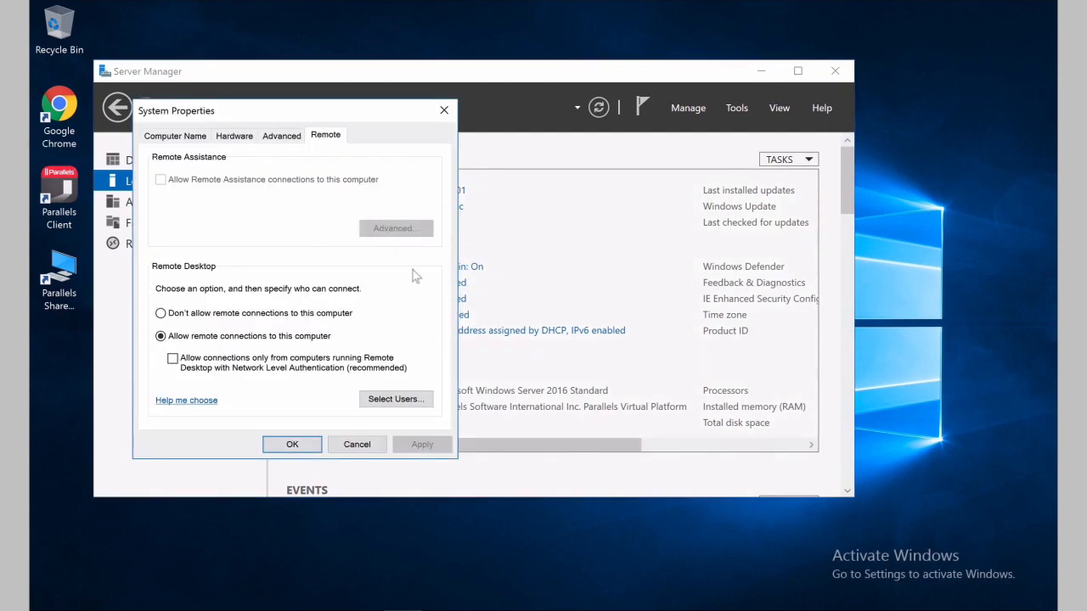
{"action": "left_click", "coordinate": [286, 140]}
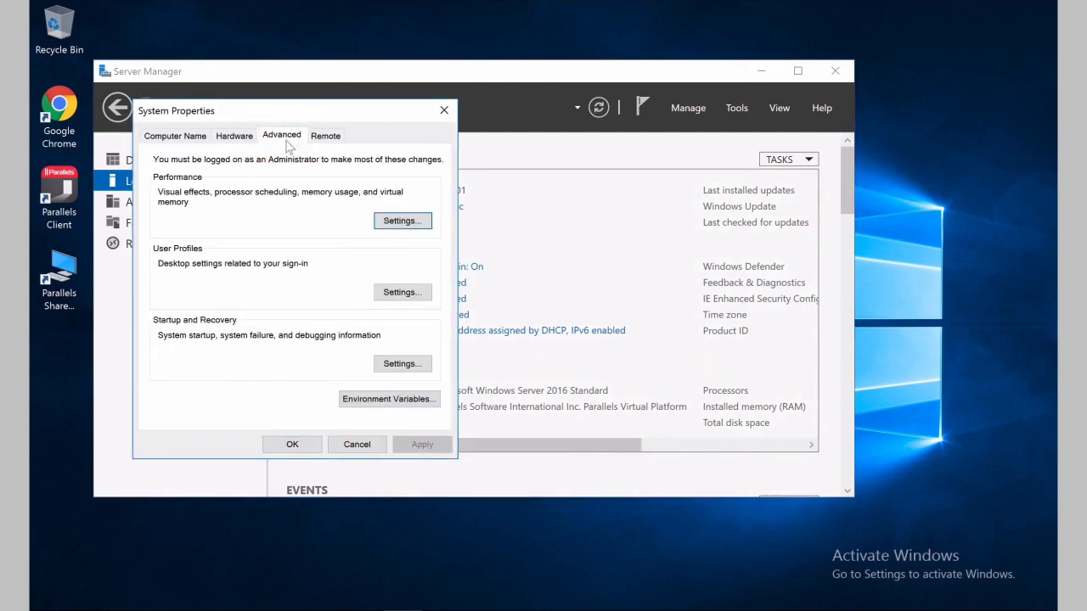
{"action": "left_click", "coordinate": [403, 220]}
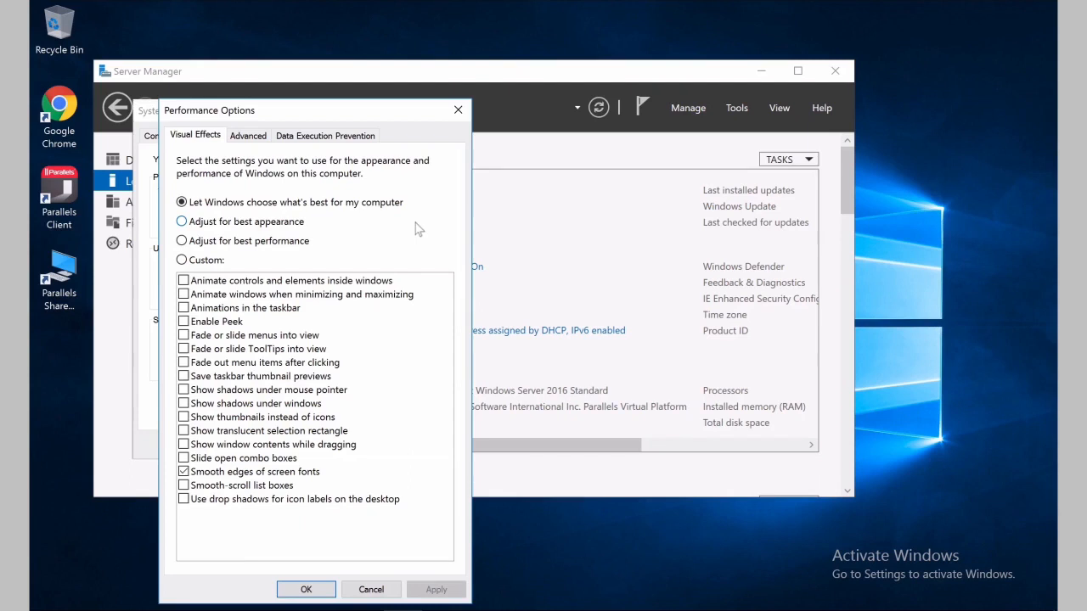
{"action": "left_click", "coordinate": [182, 241]}
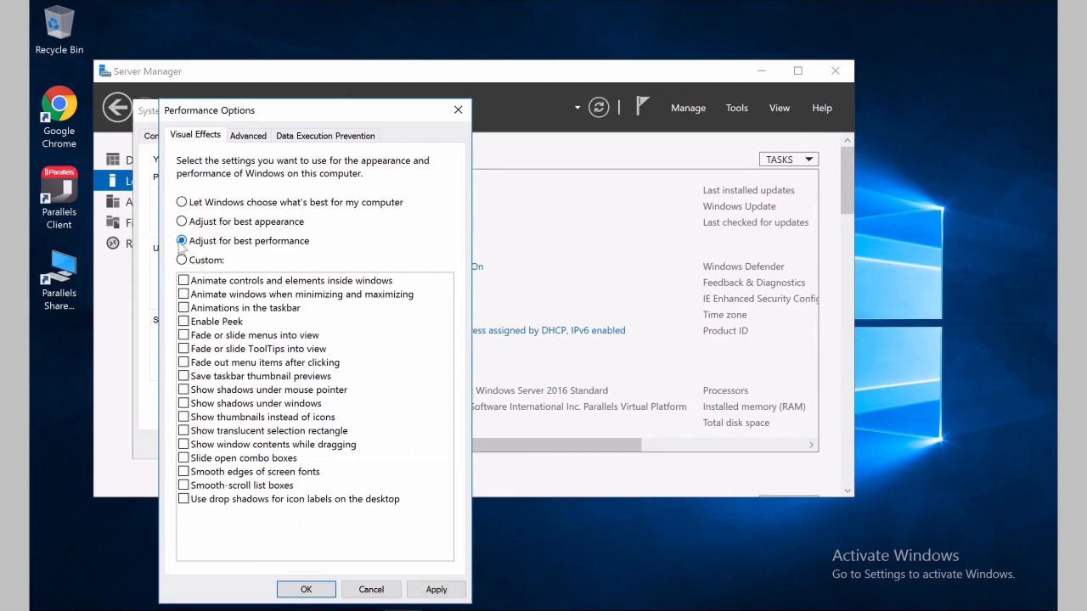
{"action": "left_click", "coordinate": [435, 589]}
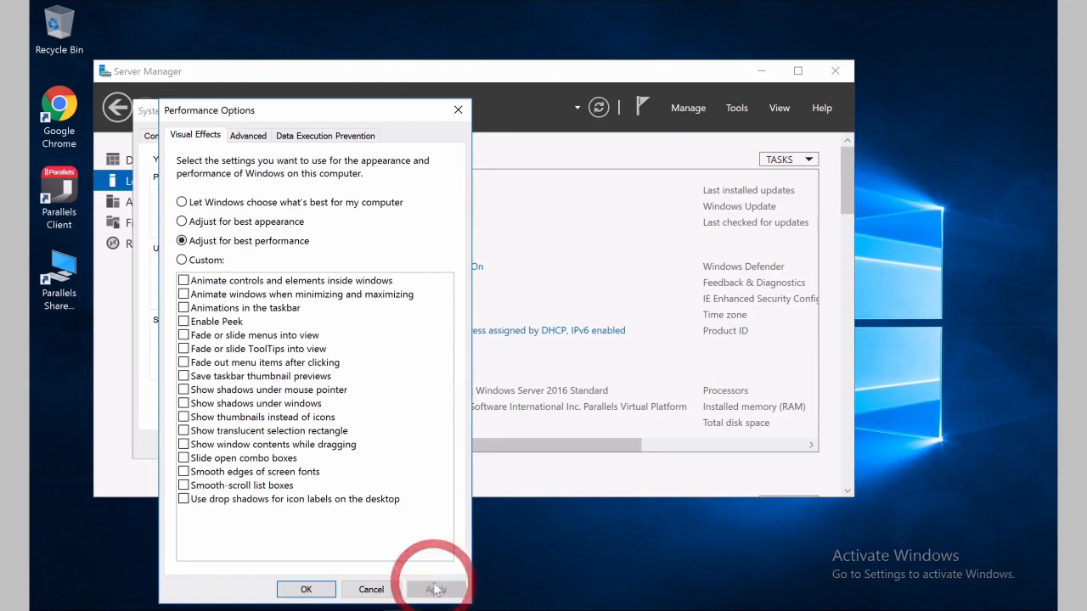
- Turn off automatic paging file management and give drive C: a custom paging file of 8096 MB initial and 8096 MB maximum size
{"action": "left_click", "coordinate": [256, 138]}
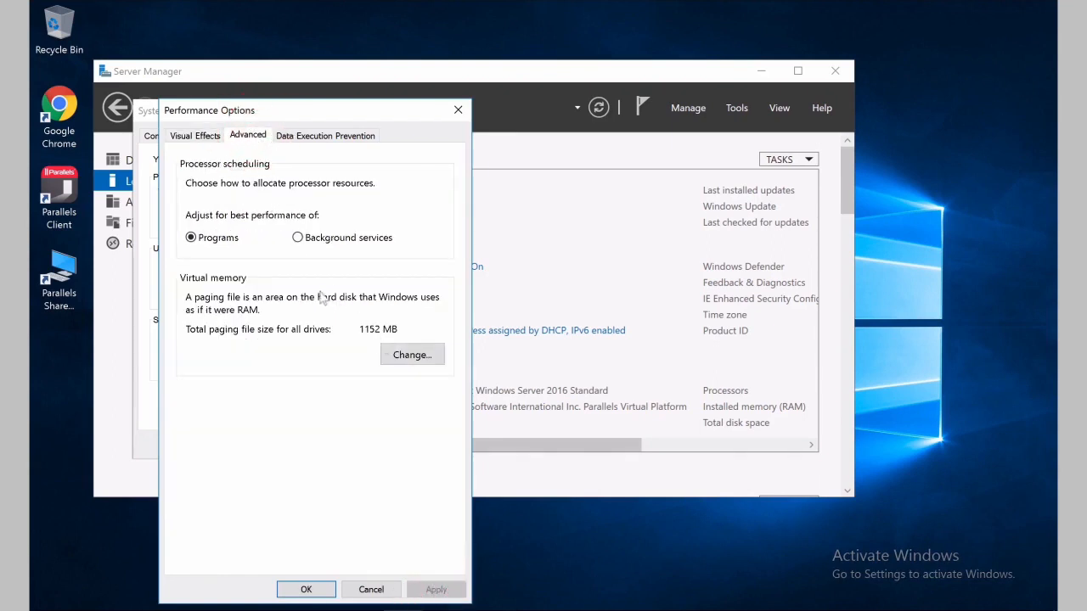
{"action": "left_click", "coordinate": [404, 357]}
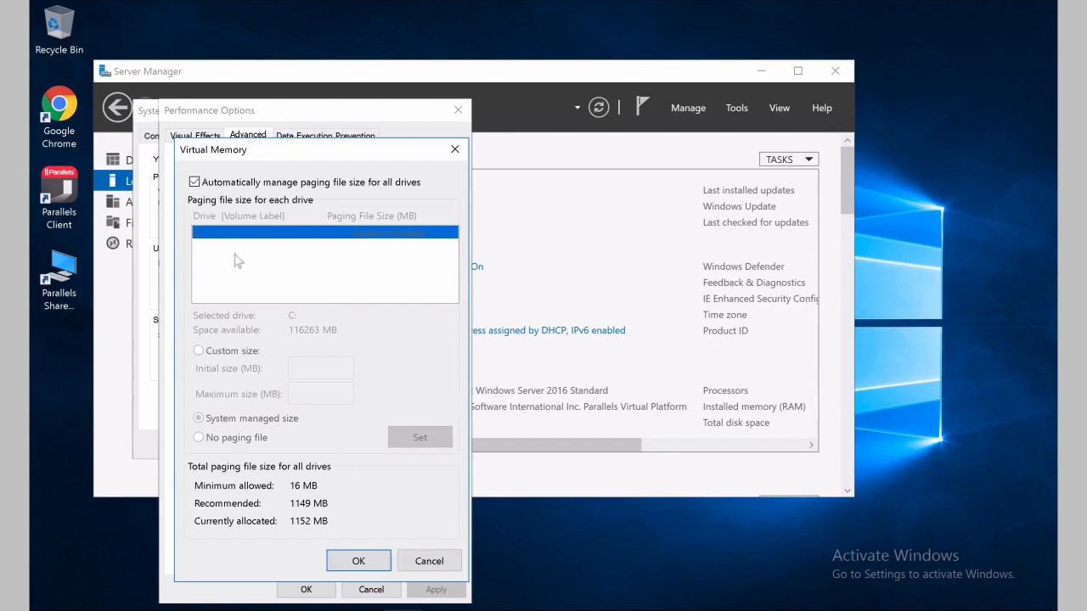
{"action": "left_click", "coordinate": [194, 182]}
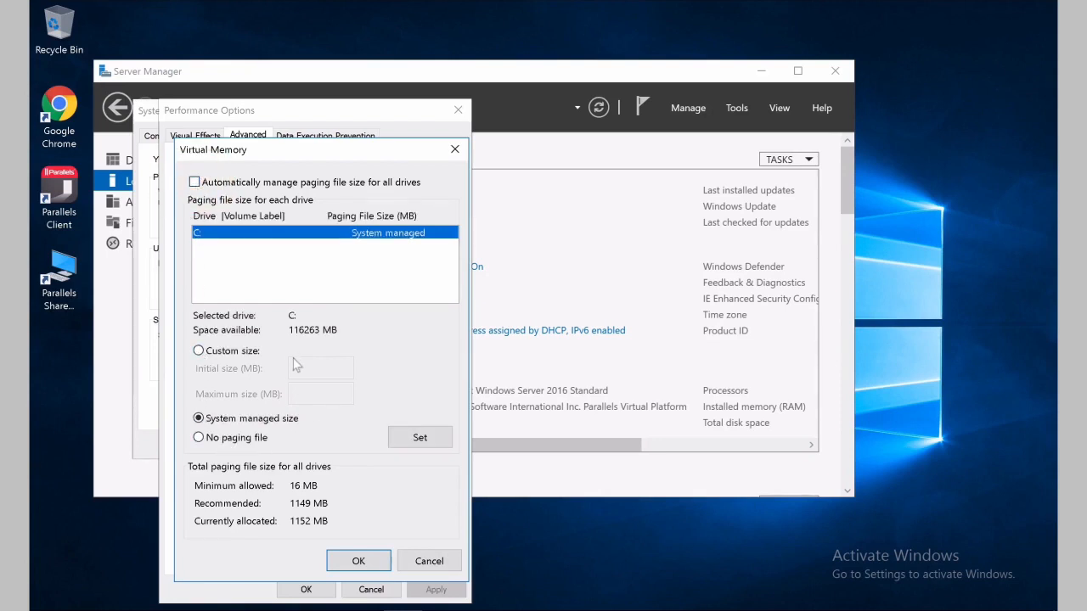
{"action": "left_click", "coordinate": [239, 358]}
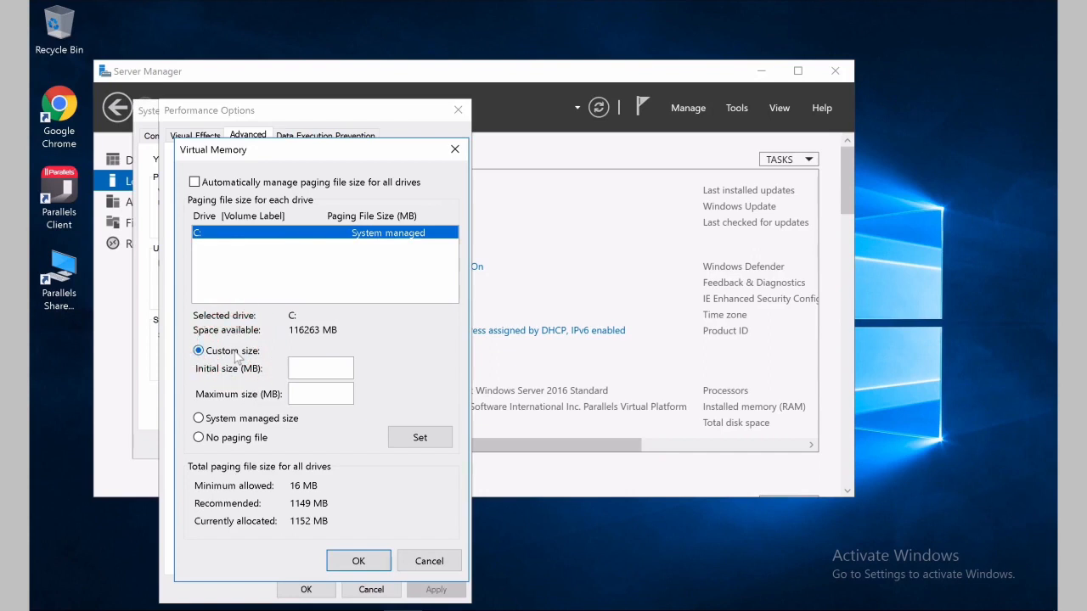
{"action": "left_click", "coordinate": [317, 373]}
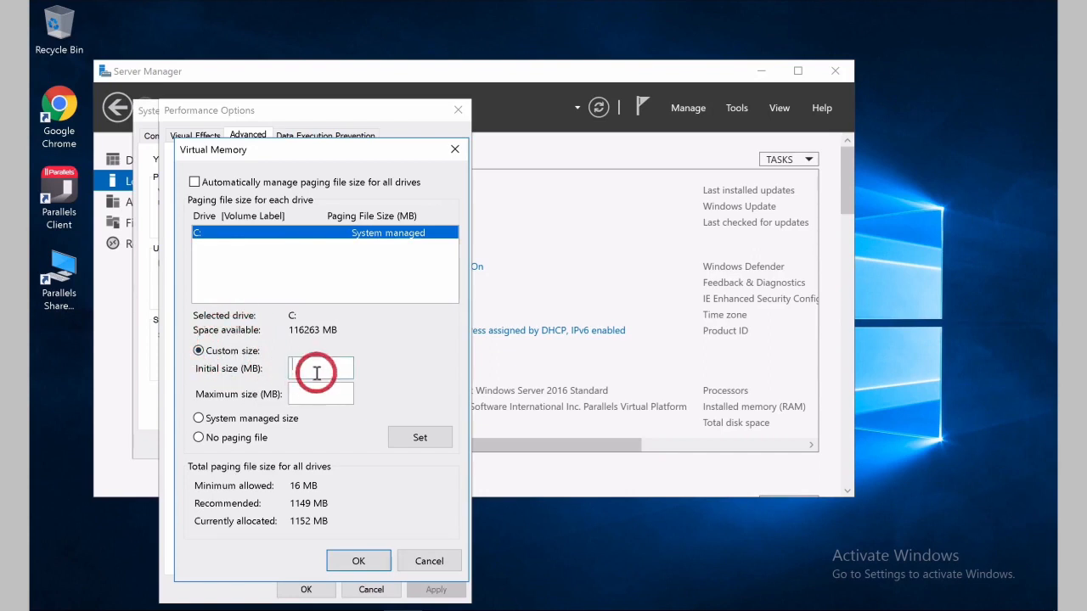
{"action": "type", "text": "8096"}
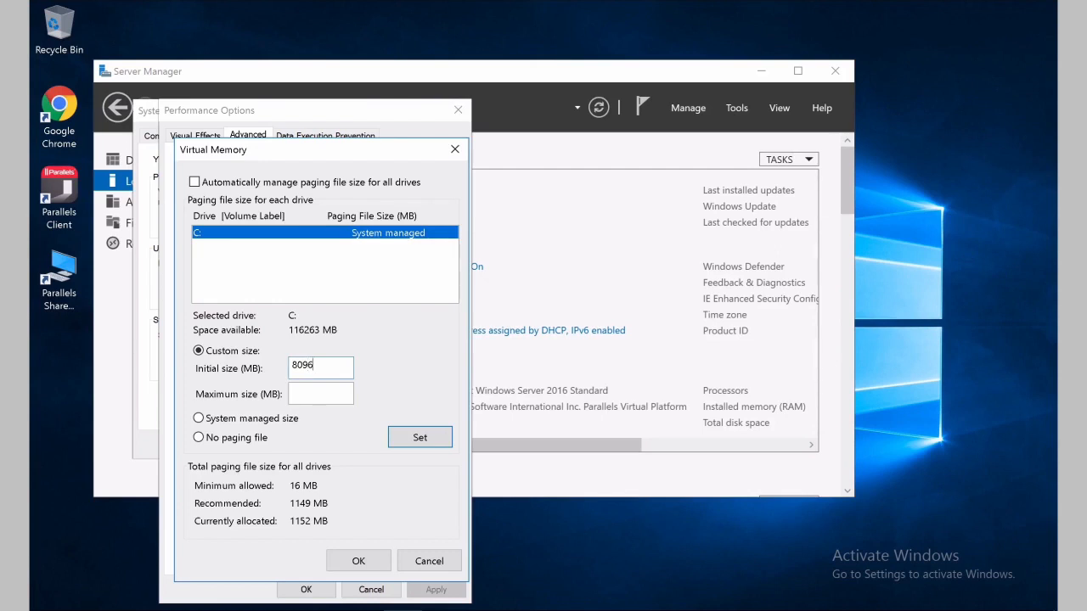
{"action": "left_click", "coordinate": [320, 395]}
{"action": "type", "text": "8096"}
{"action": "left_click", "coordinate": [420, 437]}
{"action": "left_click", "coordinate": [378, 562]}
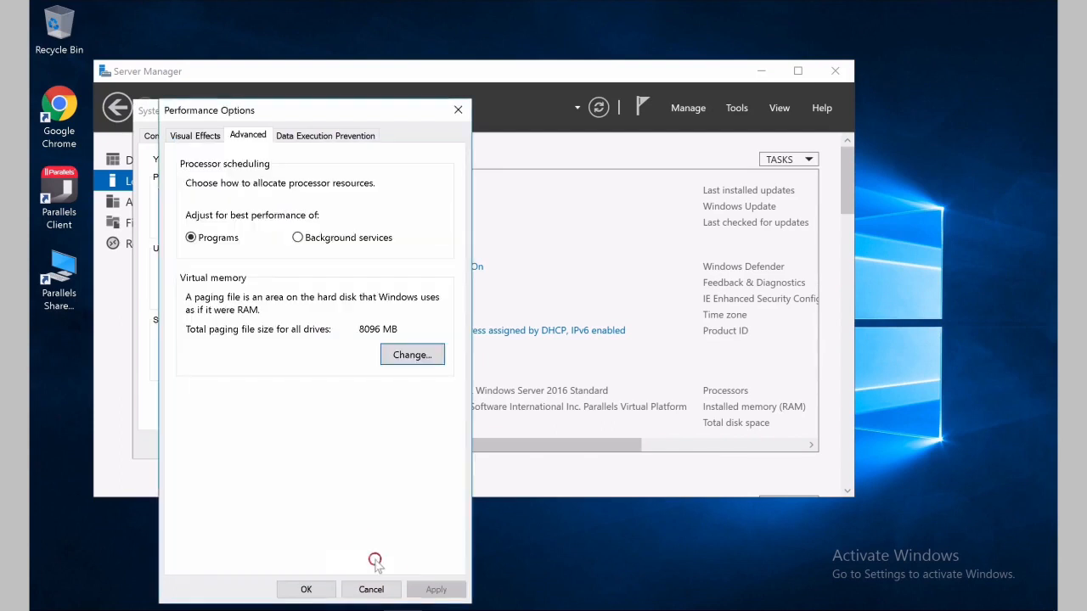
- Confirm the performance options and system properties, and close Server Manager
{"action": "left_click", "coordinate": [306, 589]}
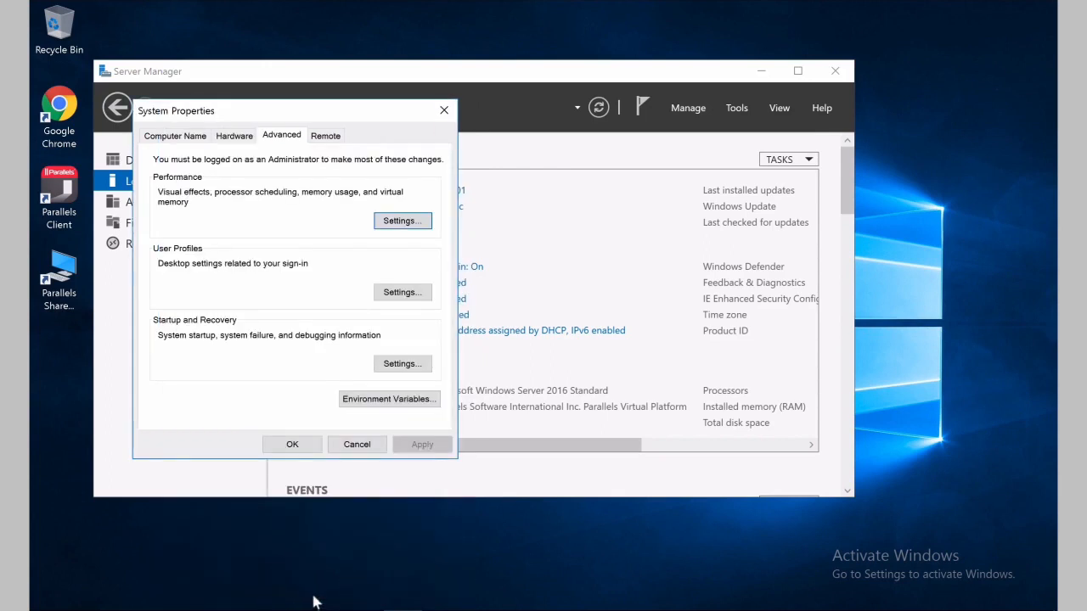
{"action": "left_click", "coordinate": [305, 446]}
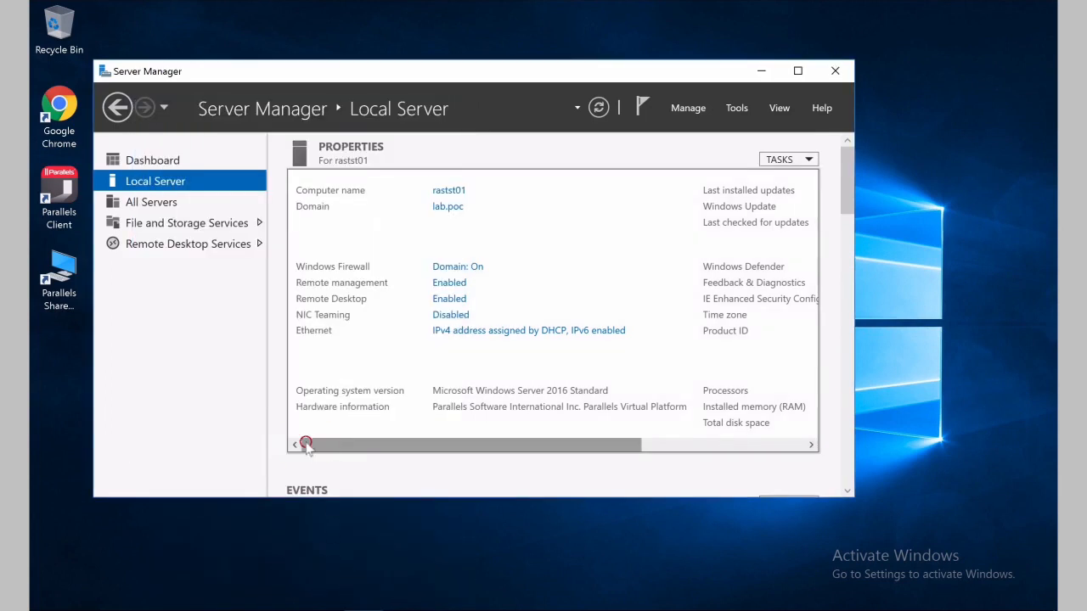
{"action": "left_click", "coordinate": [834, 76]}
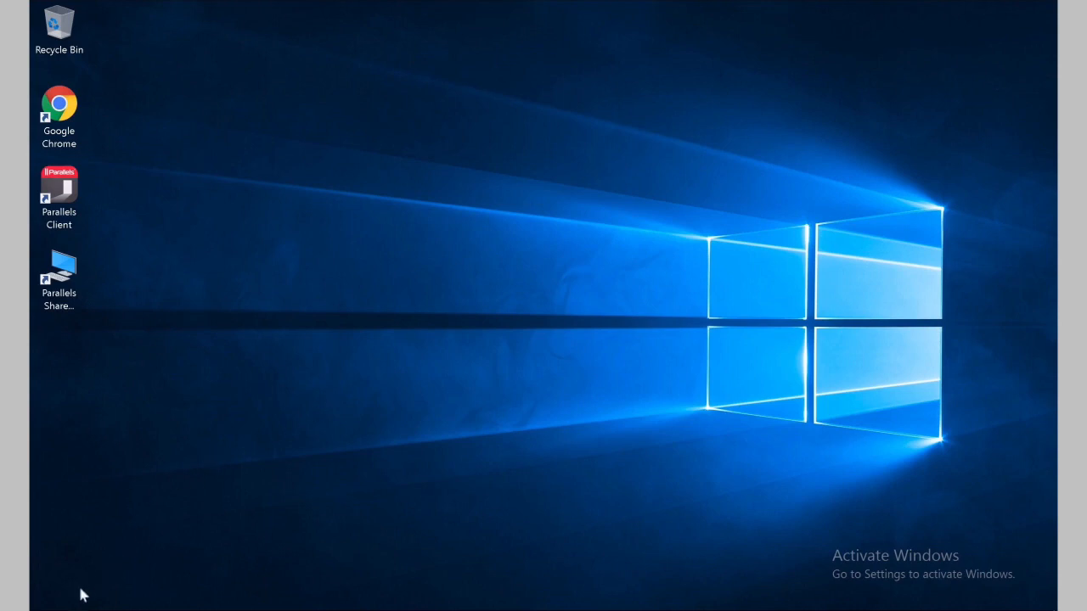
- Launch gpedit.msc, maximize the Local Group Policy Editor and widen its policy tree
{"action": "key", "text": "super"}
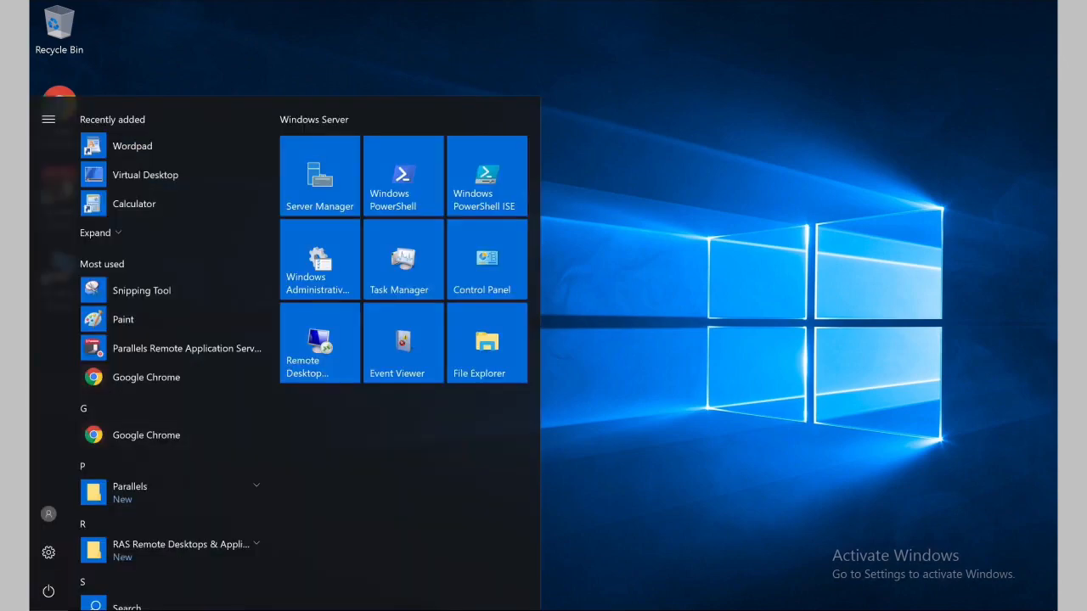
{"action": "type", "text": "p"}
{"action": "key", "text": "BackSpace"}
{"action": "type", "text": "gpedit.msc"}
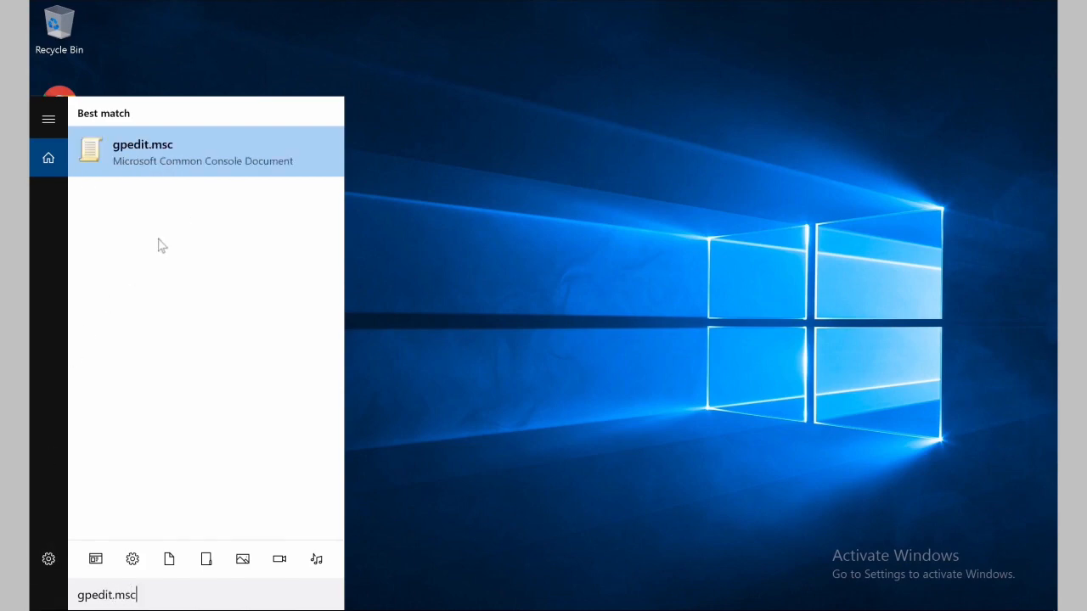
{"action": "left_click", "coordinate": [172, 167]}
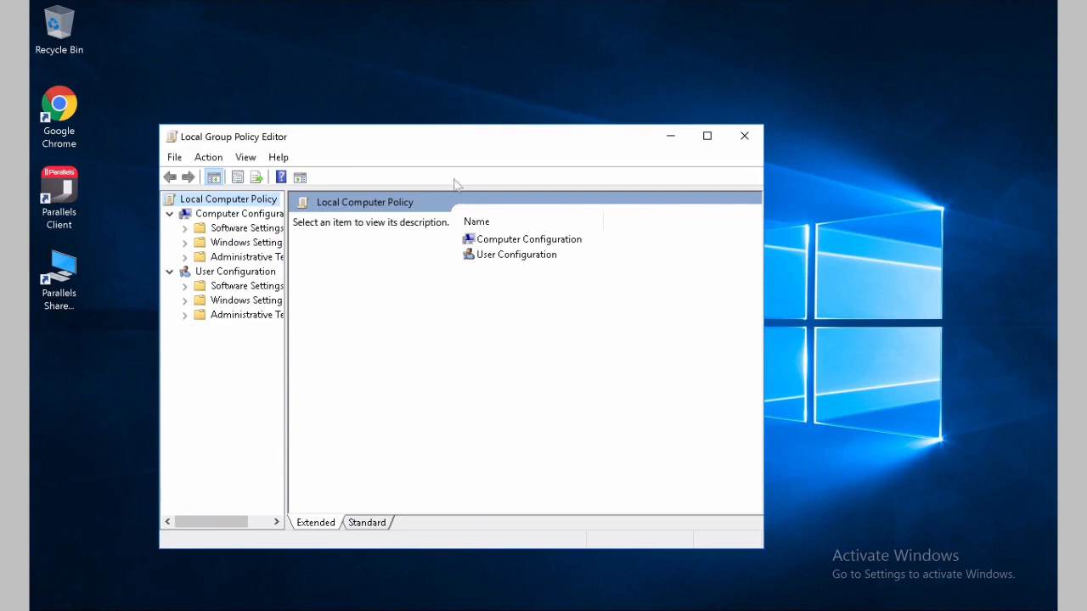
{"action": "left_click", "coordinate": [708, 137]}
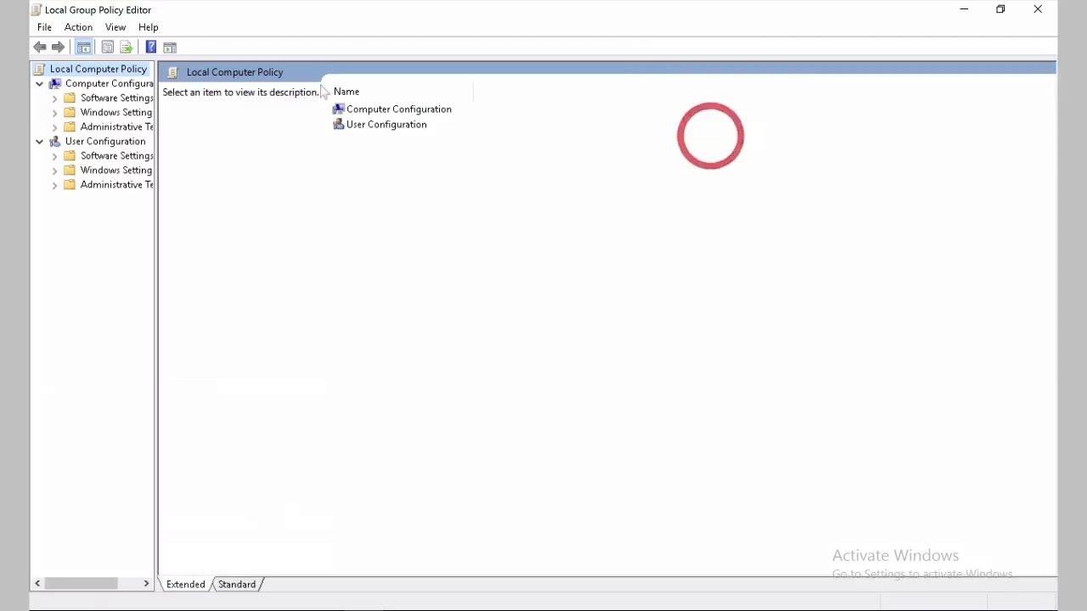
{"action": "left_click_drag", "start_coordinate": [155, 126], "coordinate": [244, 136]}
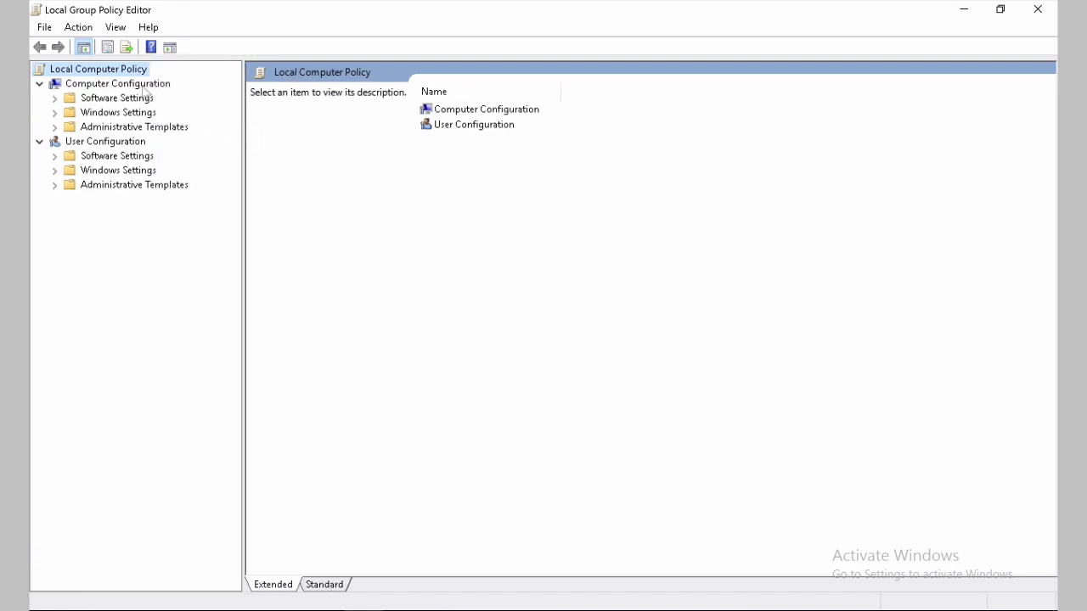
- Show the Remote Desktop Connection Client policies in Computer Configuration's Administrative Templates, under Windows Components and Remote Desktop Services
{"action": "left_click", "coordinate": [55, 127]}
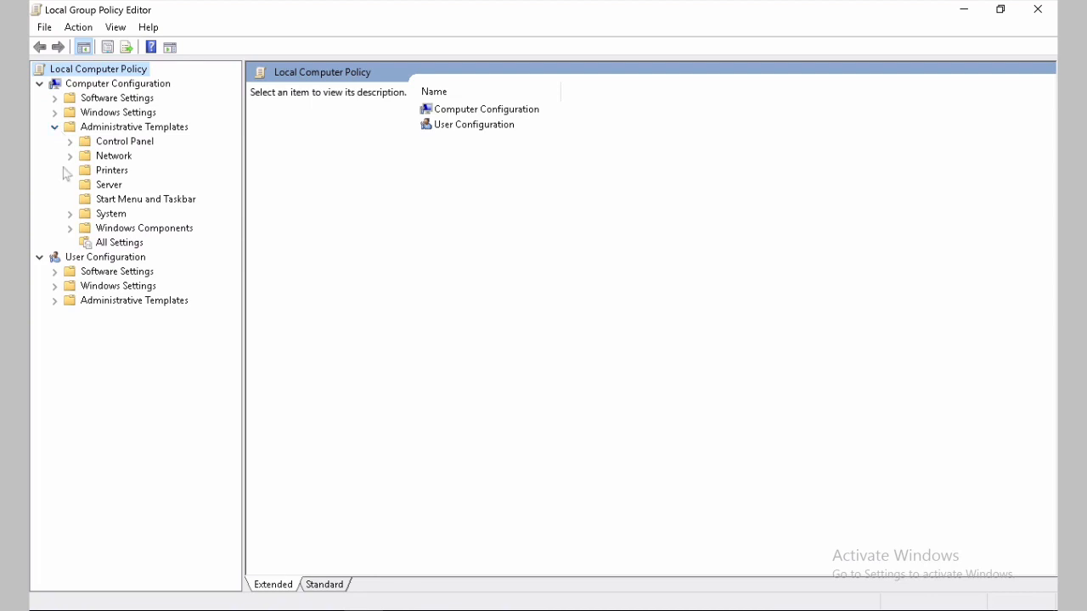
{"action": "left_click", "coordinate": [69, 227]}
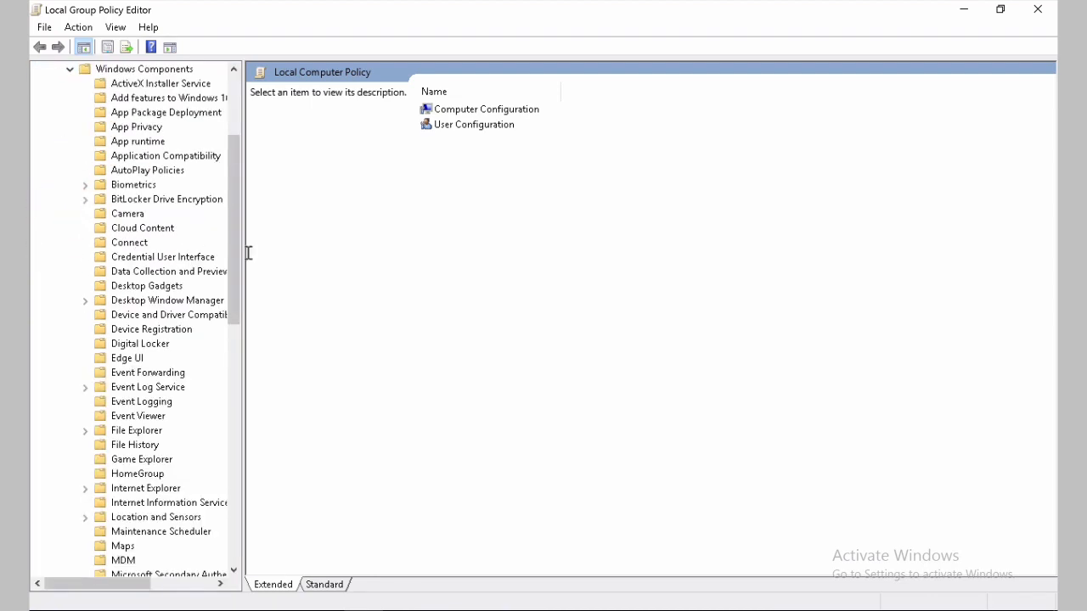
{"action": "left_click_drag", "start_coordinate": [241, 252], "coordinate": [360, 380]}
{"action": "left_click", "coordinate": [86, 358]}
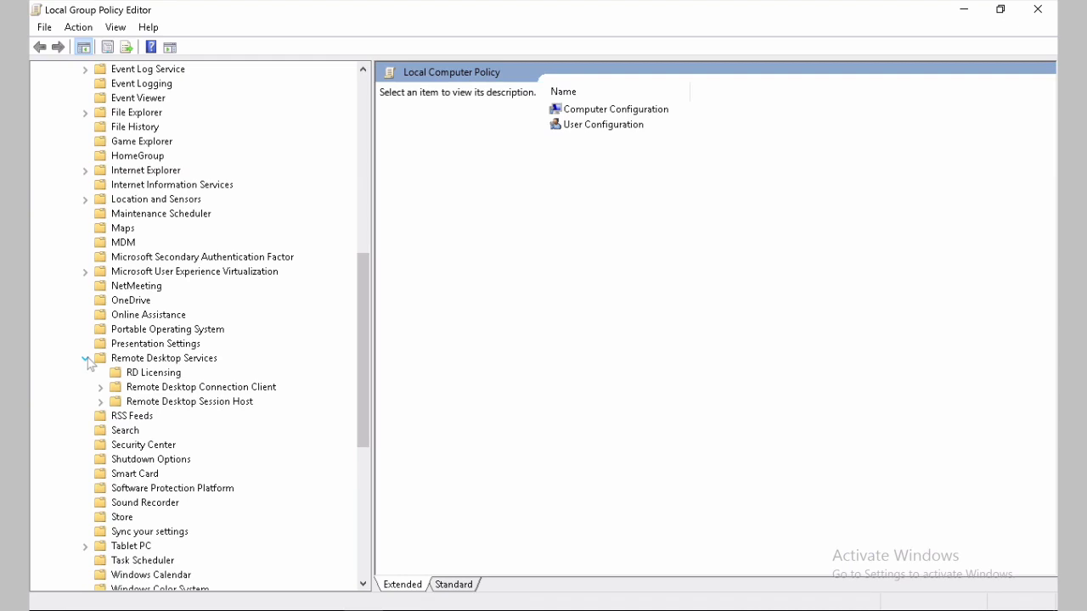
{"action": "left_click", "coordinate": [101, 388]}
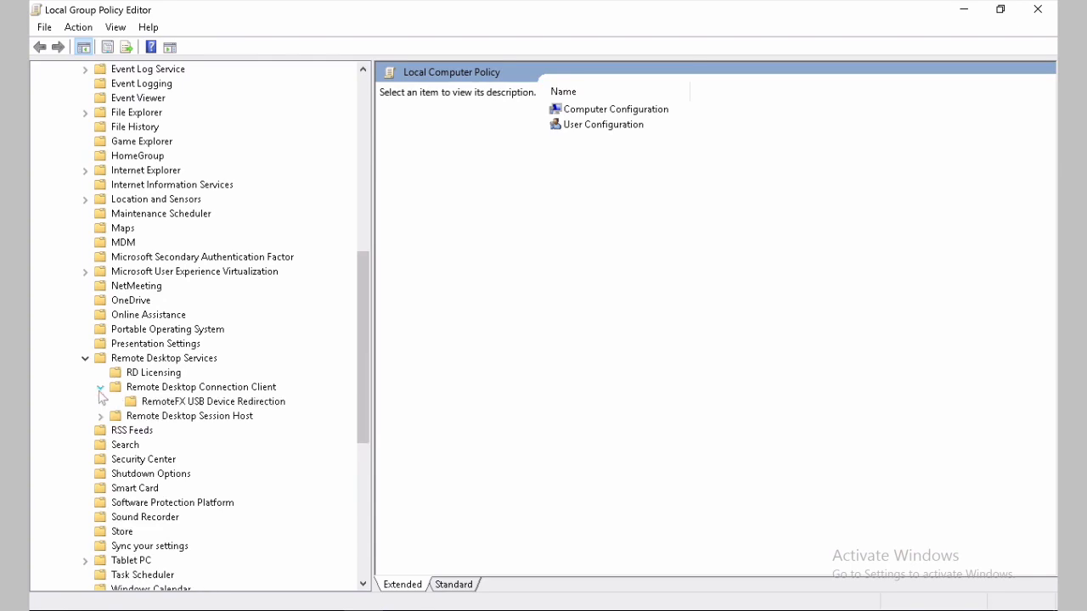
{"action": "left_click", "coordinate": [153, 392]}
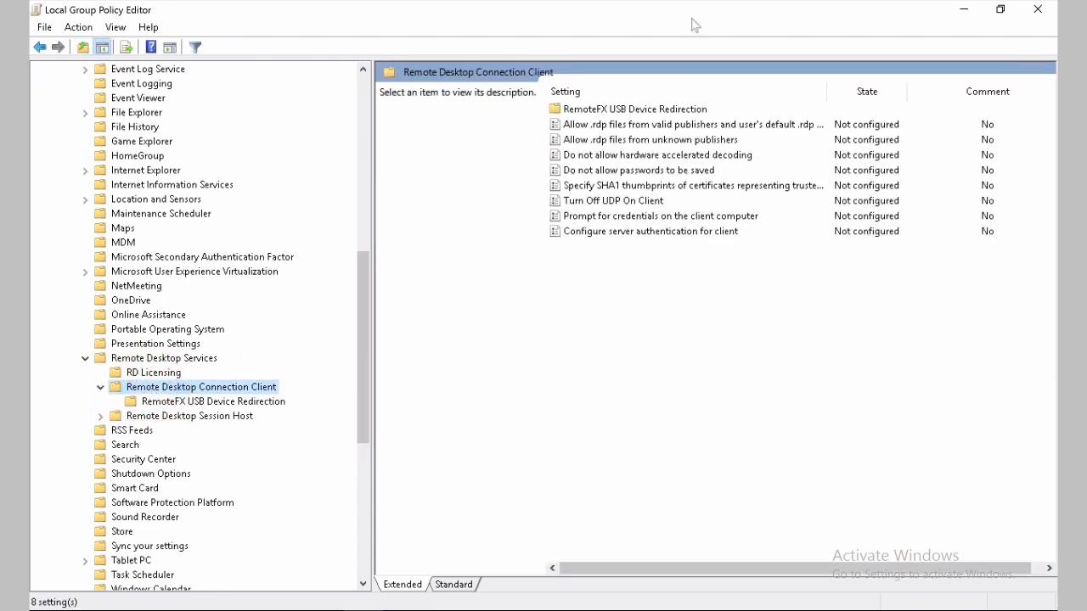
- Enable RDP redirection of other supported RemoteFX USB devices with access rights for Administrators and Users
{"action": "double_click", "coordinate": [649, 110]}
{"action": "left_click", "coordinate": [661, 110]}
{"action": "double_click", "coordinate": [661, 110]}
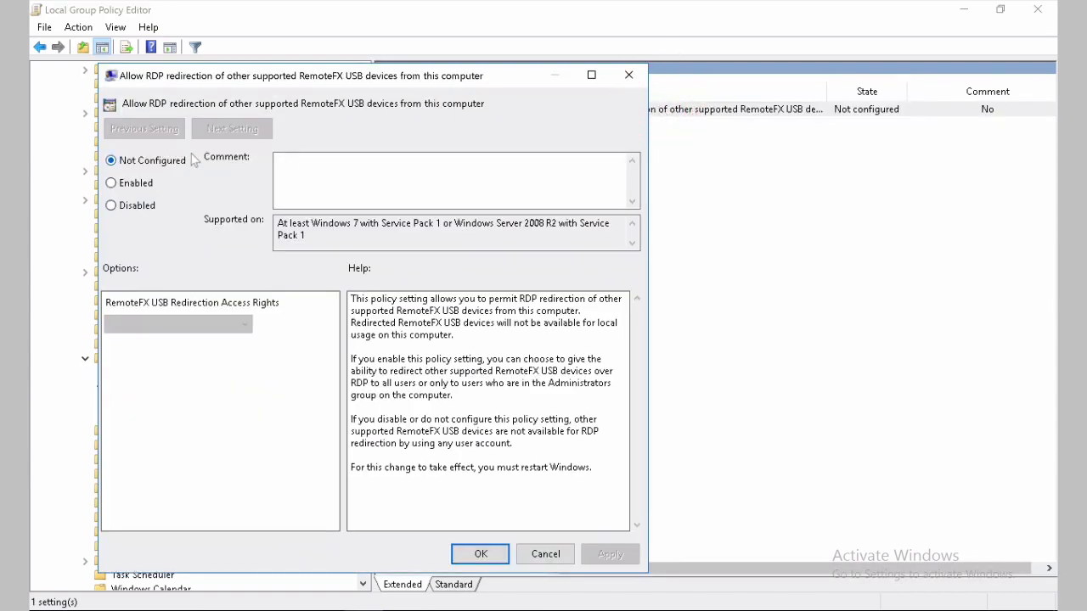
{"action": "left_click", "coordinate": [146, 187]}
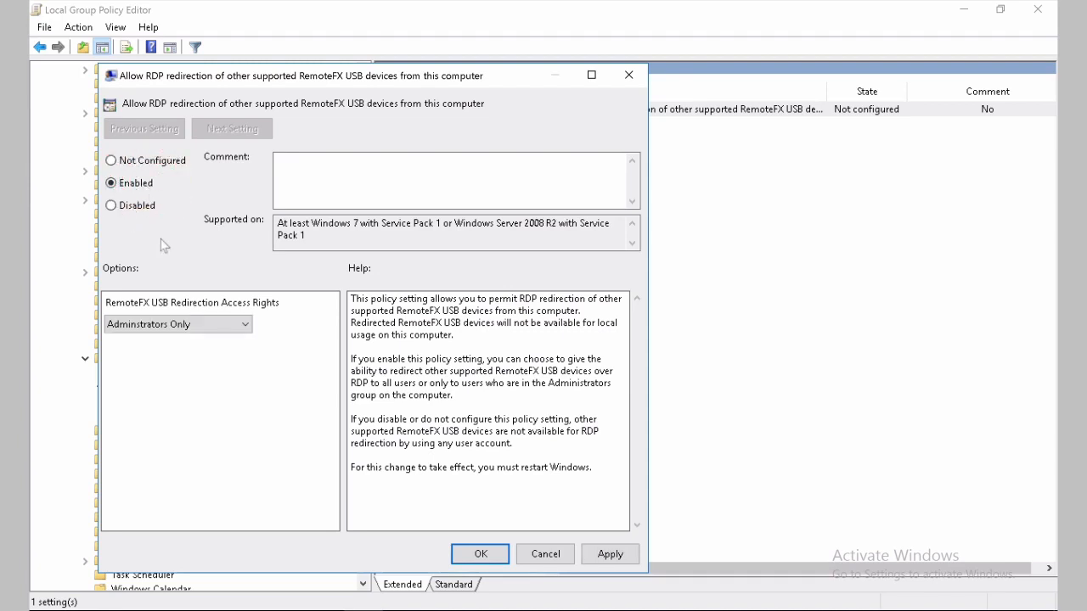
{"action": "left_click", "coordinate": [245, 323]}
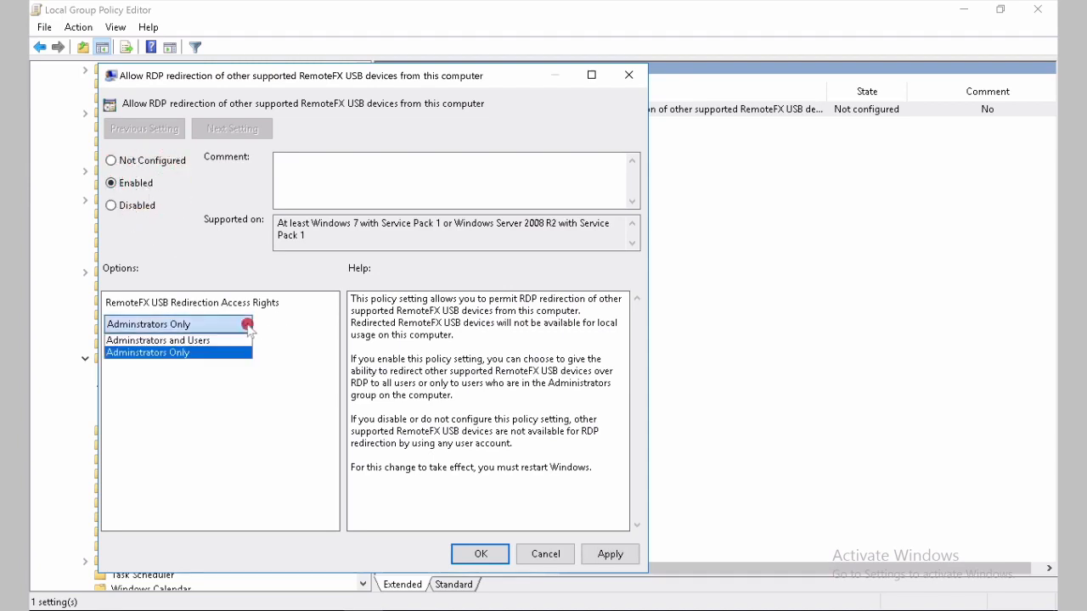
{"action": "left_click", "coordinate": [229, 340]}
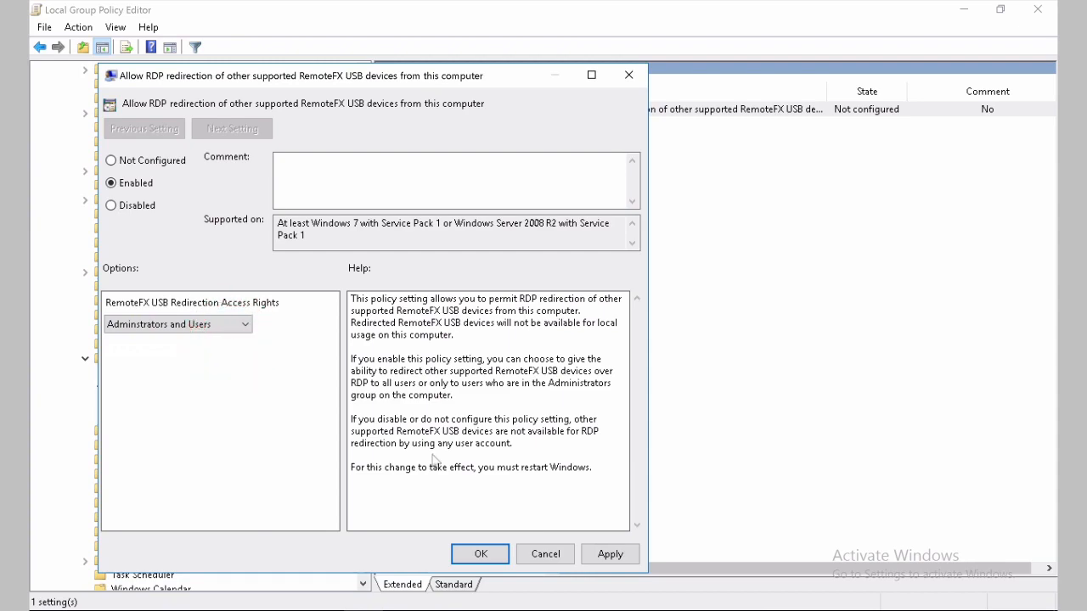
{"action": "left_click", "coordinate": [600, 557]}
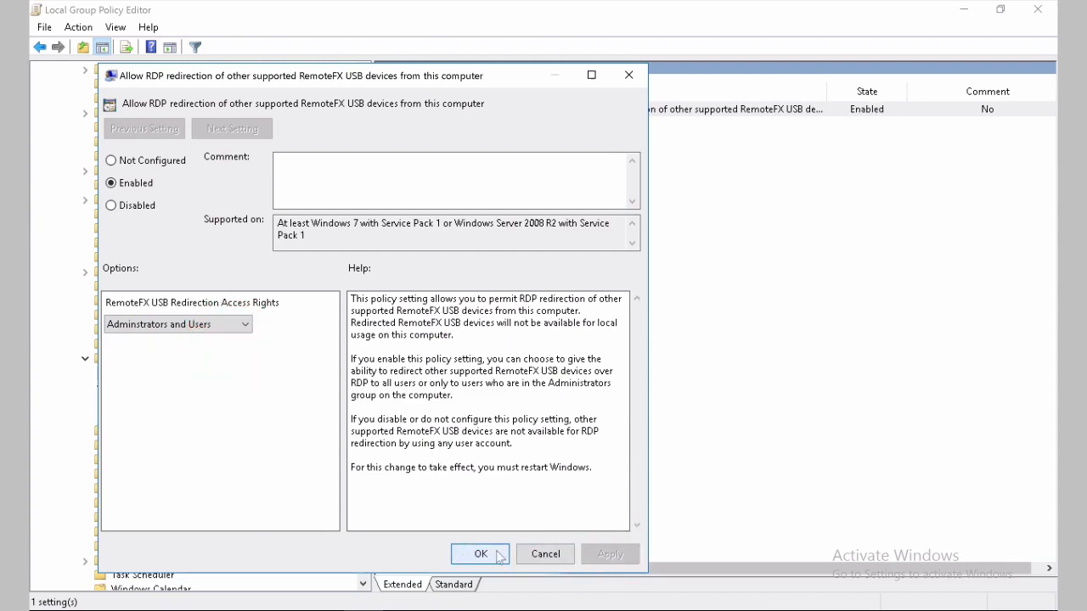
{"action": "left_click", "coordinate": [499, 554]}
- Show the Device and Resource Redirection policies under Remote Desktop Session Host, with the Remote Desktop Connection Client folder collapsed
{"action": "left_click", "coordinate": [257, 390]}
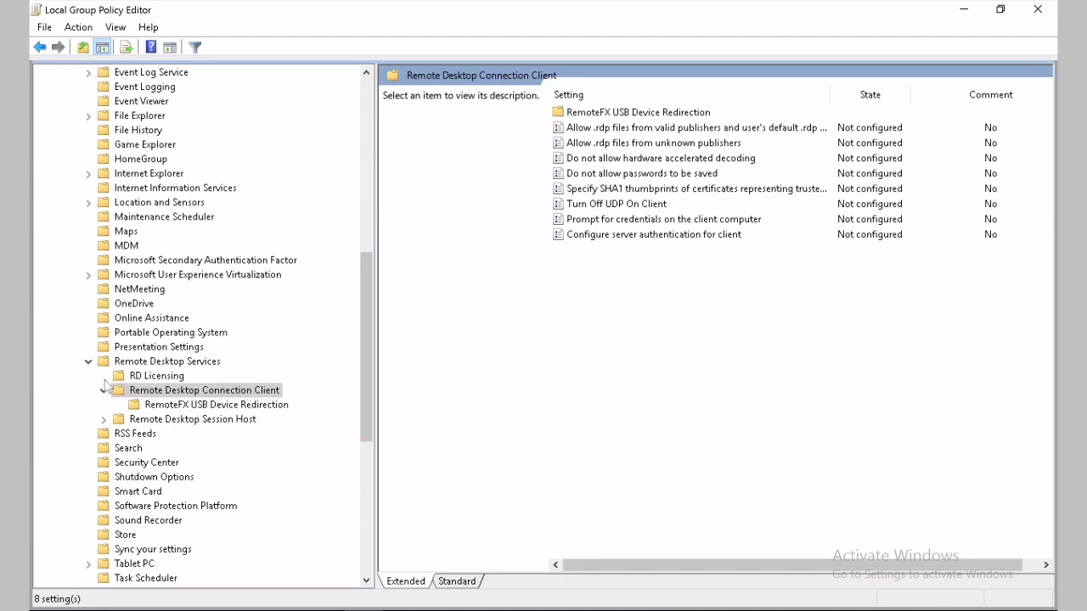
{"action": "left_click", "coordinate": [103, 391]}
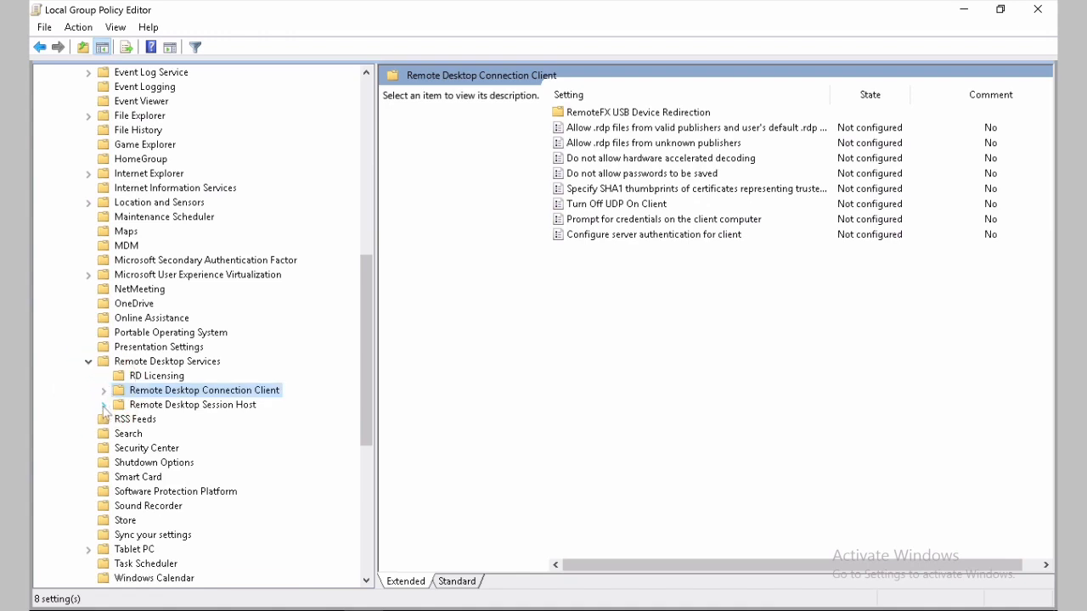
{"action": "left_click", "coordinate": [103, 406]}
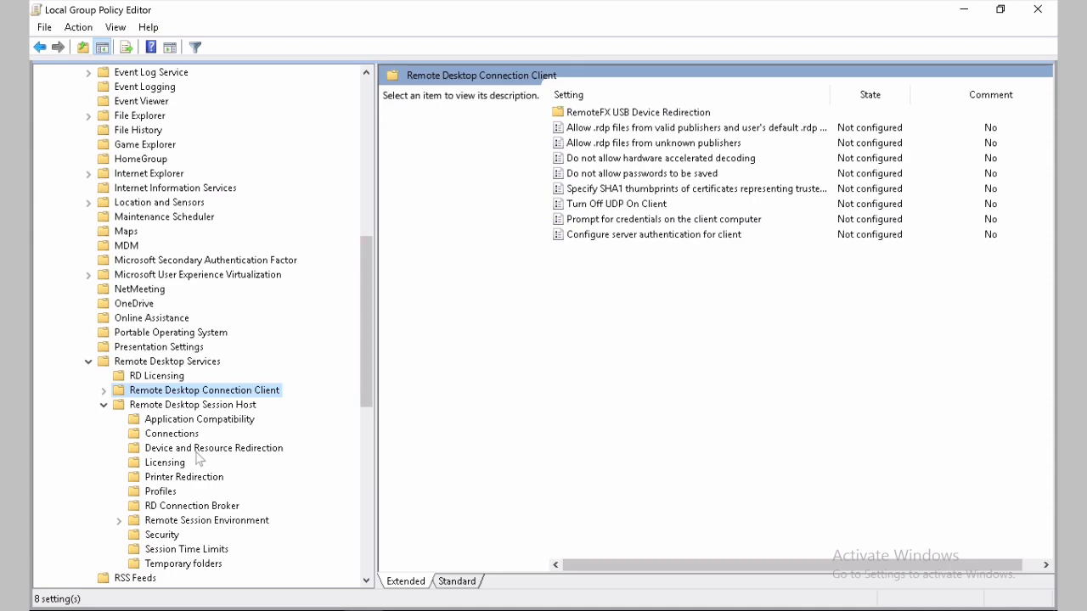
{"action": "left_click", "coordinate": [195, 446]}
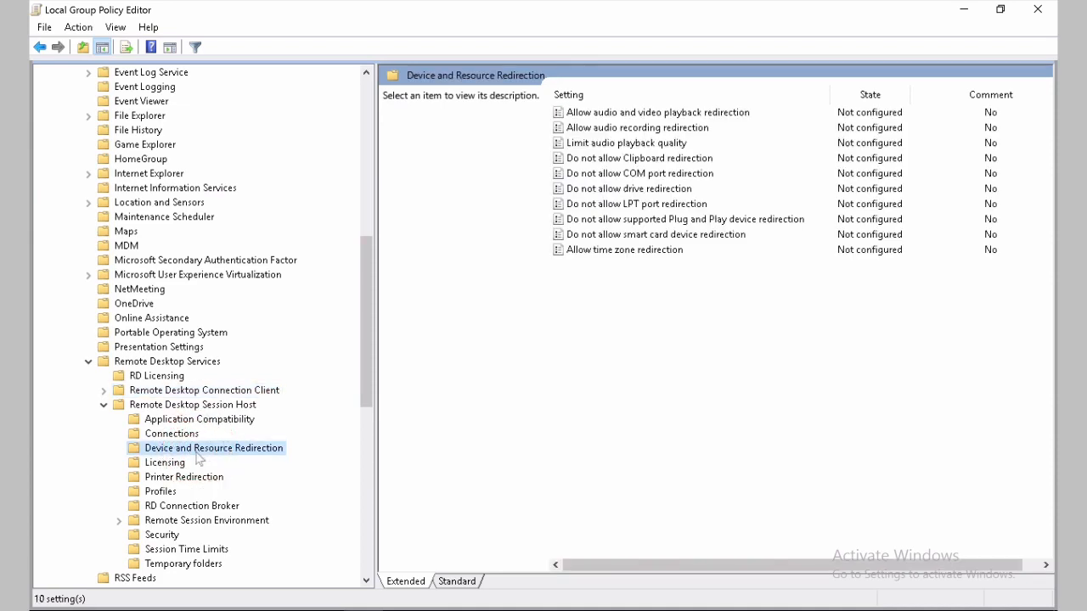
- Enable the policies that allow audio and video playback redirection and audio recording redirection
{"action": "left_click", "coordinate": [652, 113]}
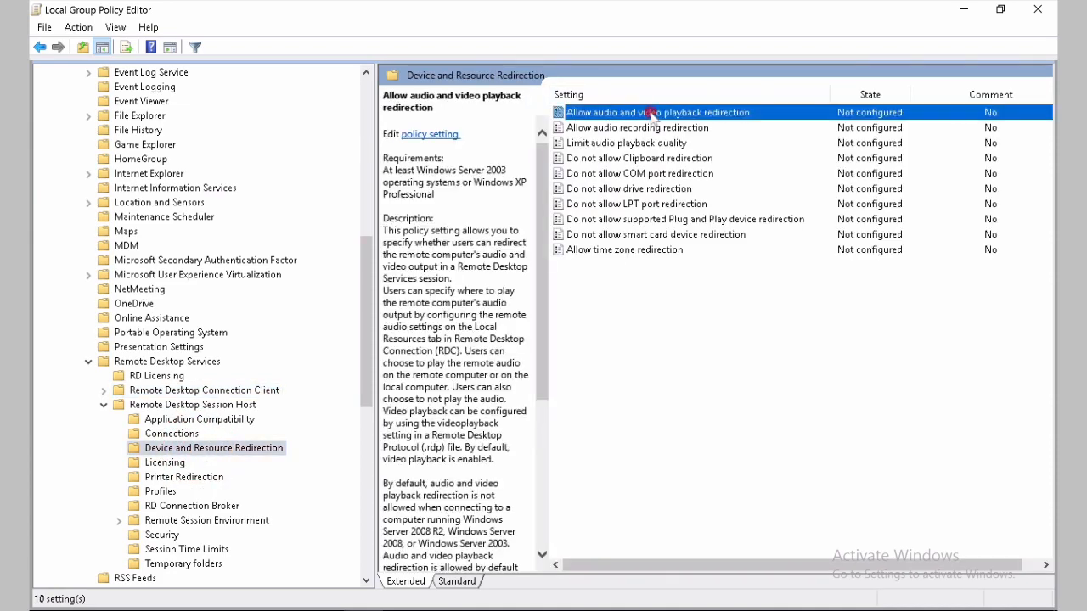
{"action": "double_click", "coordinate": [652, 113]}
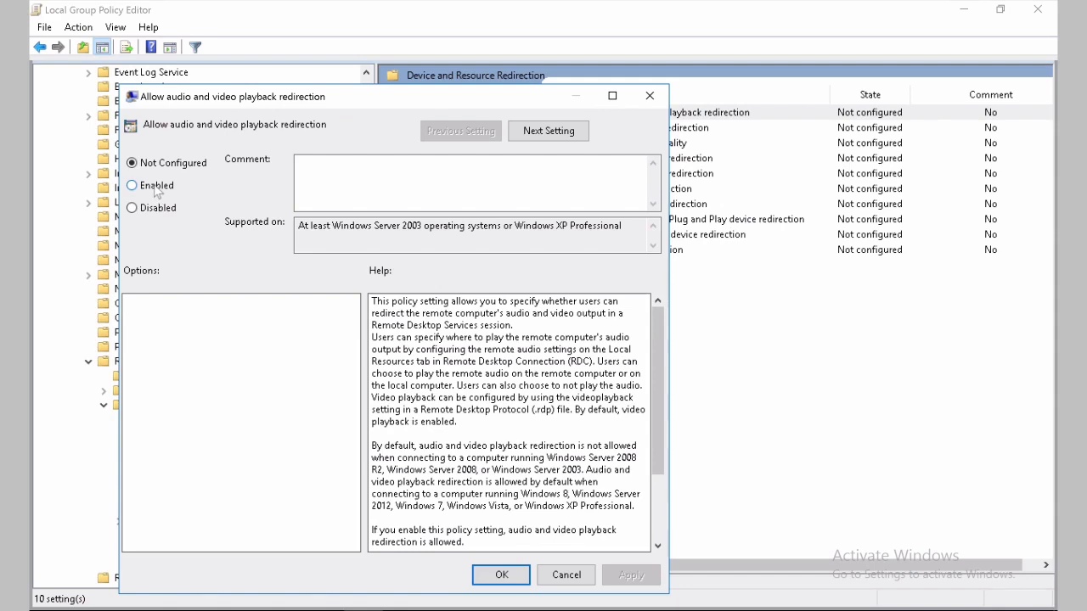
{"action": "left_click", "coordinate": [156, 187]}
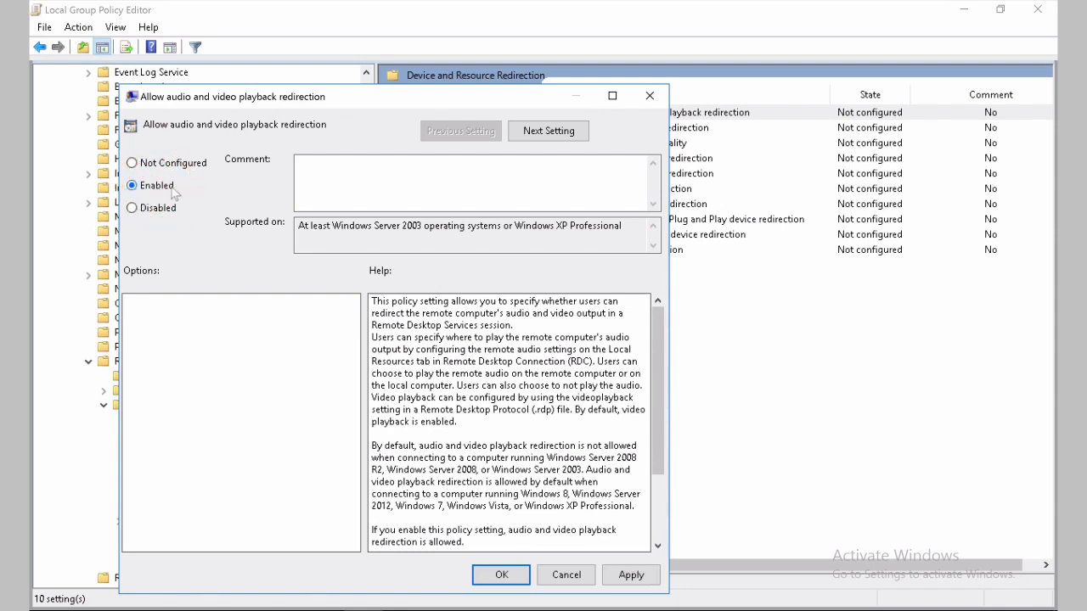
{"action": "left_click", "coordinate": [608, 578]}
{"action": "left_click", "coordinate": [553, 135]}
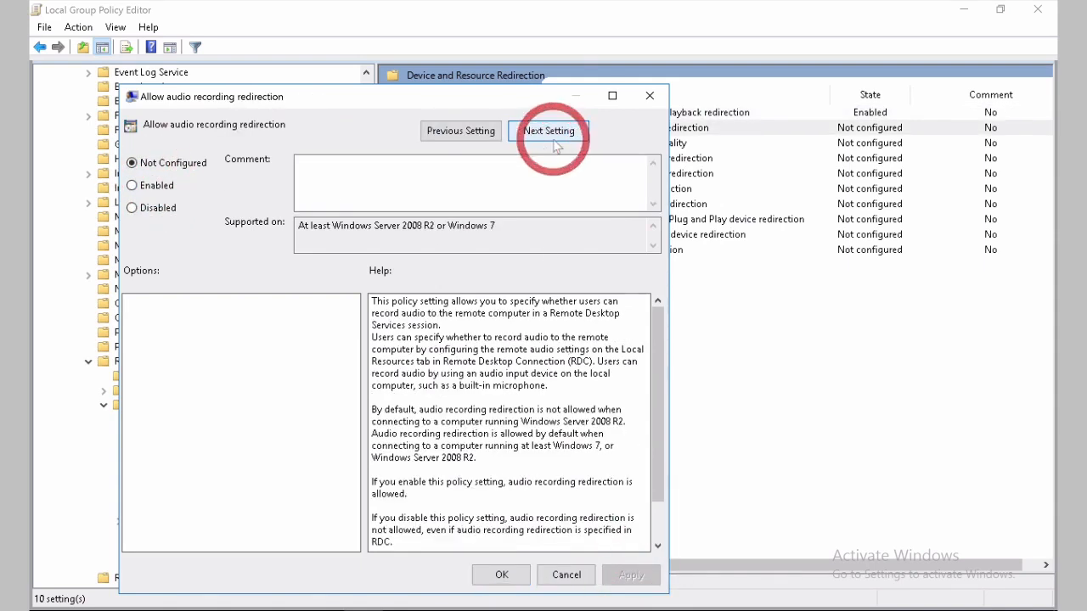
{"action": "left_click", "coordinate": [133, 186]}
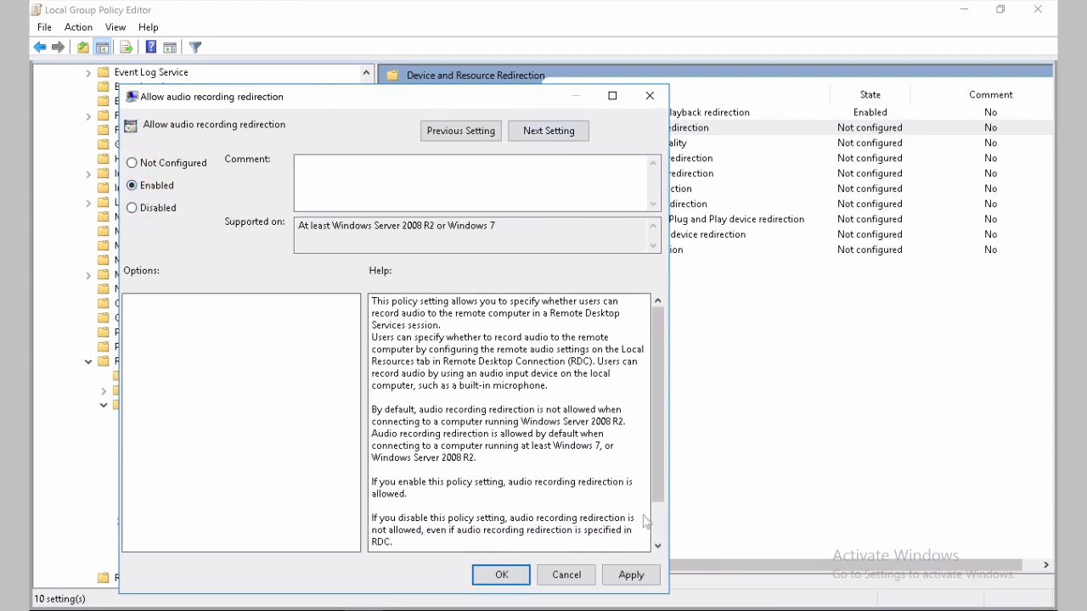
{"action": "left_click", "coordinate": [628, 575]}
- Enable the Limit audio playback quality policy with the audio quality set to Medium
{"action": "left_click", "coordinate": [565, 131]}
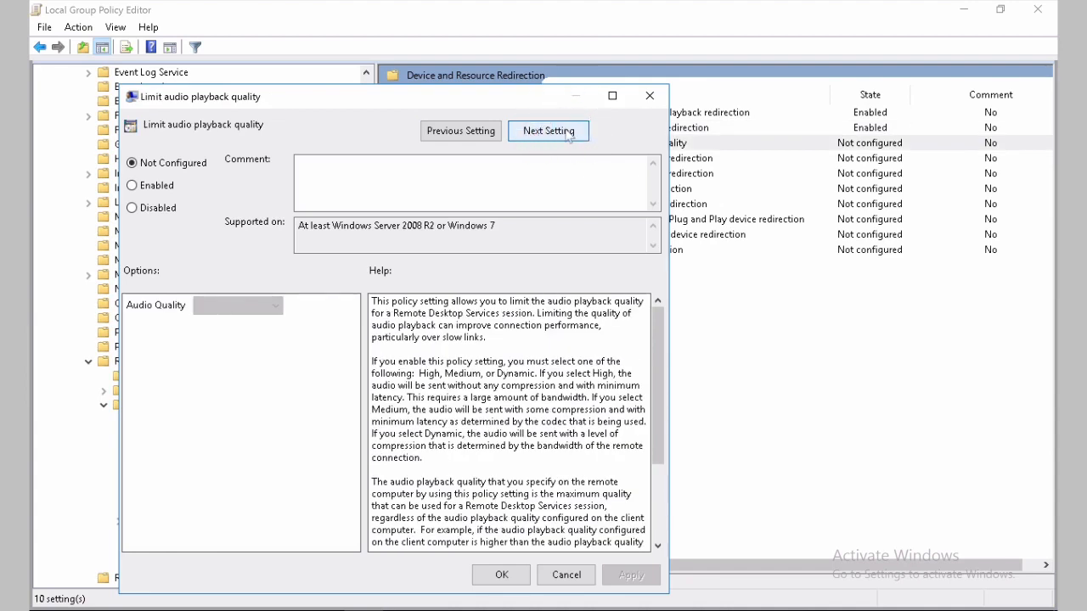
{"action": "left_click", "coordinate": [134, 187]}
{"action": "left_click", "coordinate": [274, 307]}
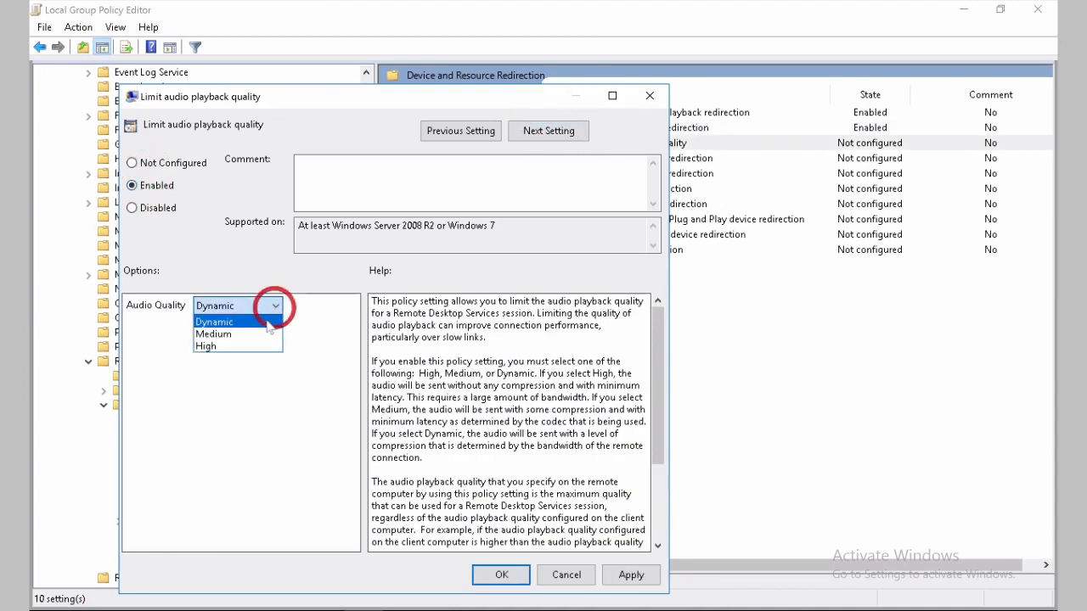
{"action": "left_click", "coordinate": [246, 336]}
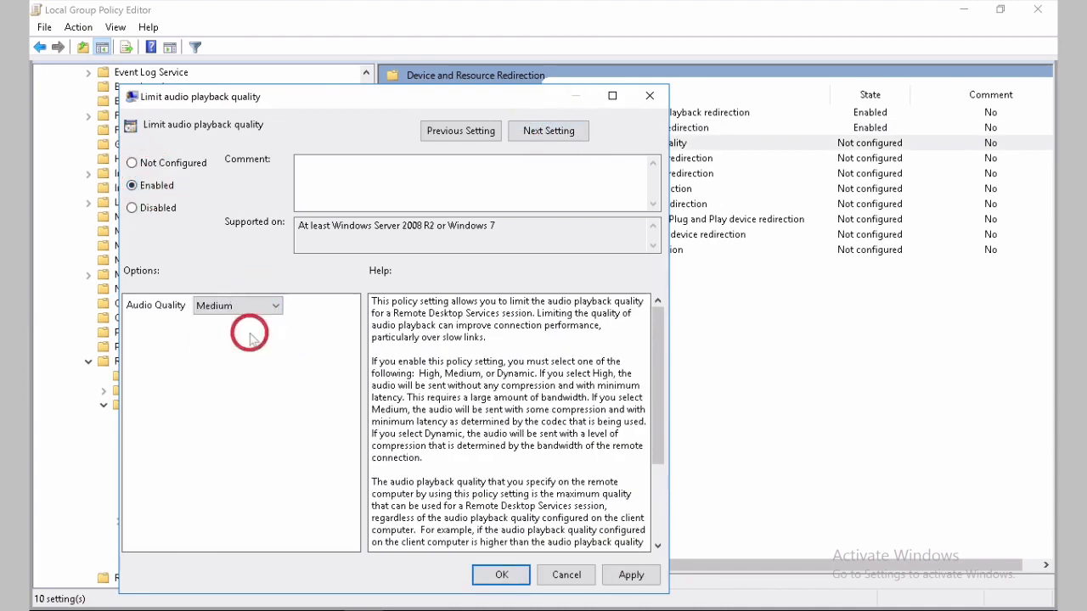
{"action": "left_click", "coordinate": [633, 576]}
- Skip the policies from Clipboard through smart card redirection, and enable Allow time zone redirection
{"action": "left_click", "coordinate": [549, 130]}
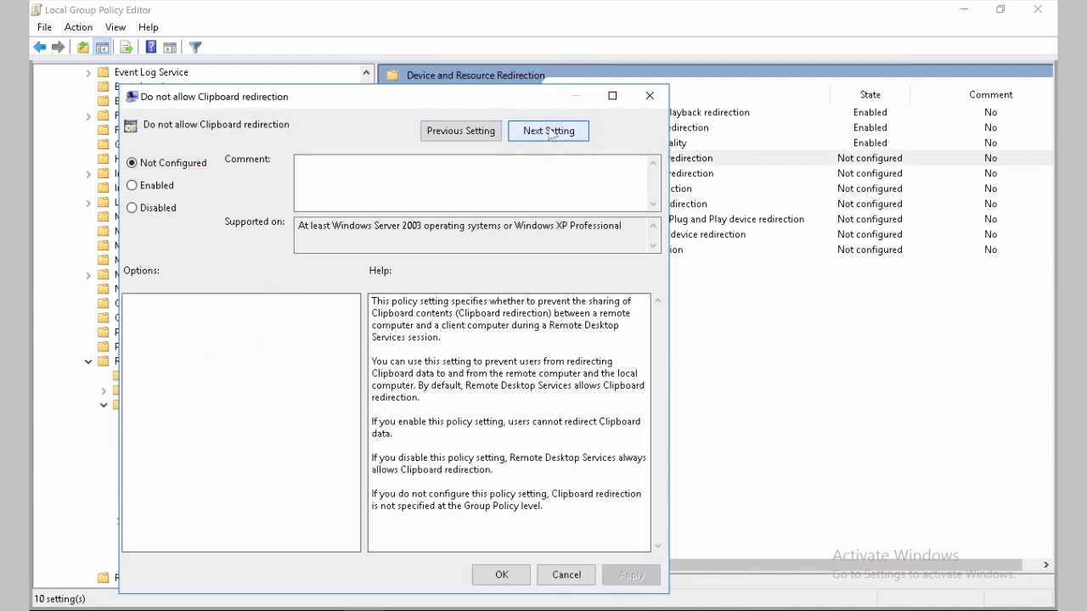
{"action": "left_click", "coordinate": [548, 130]}
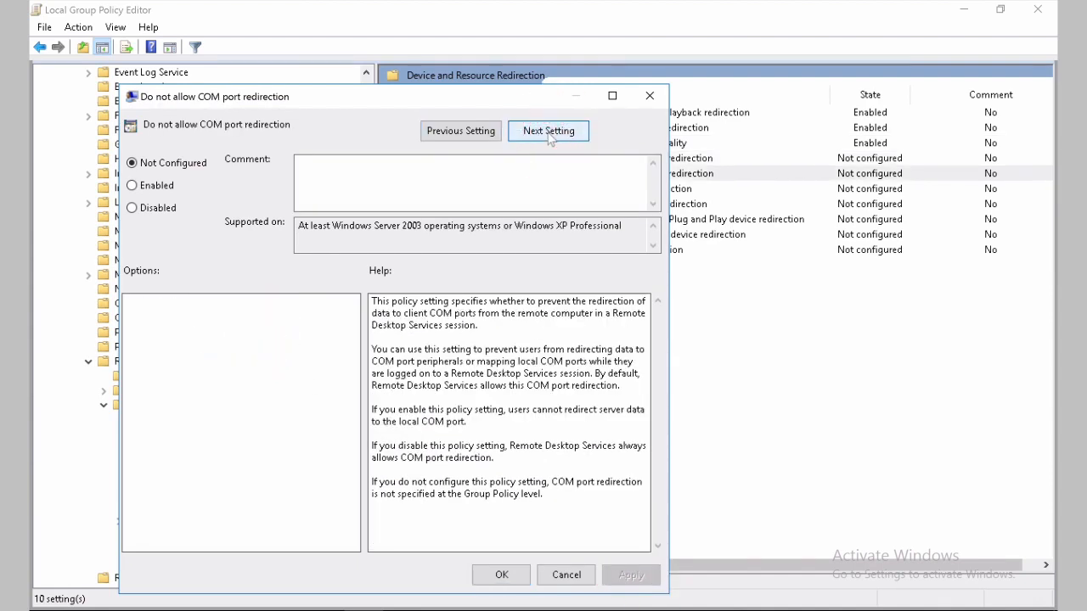
{"action": "left_click", "coordinate": [548, 130]}
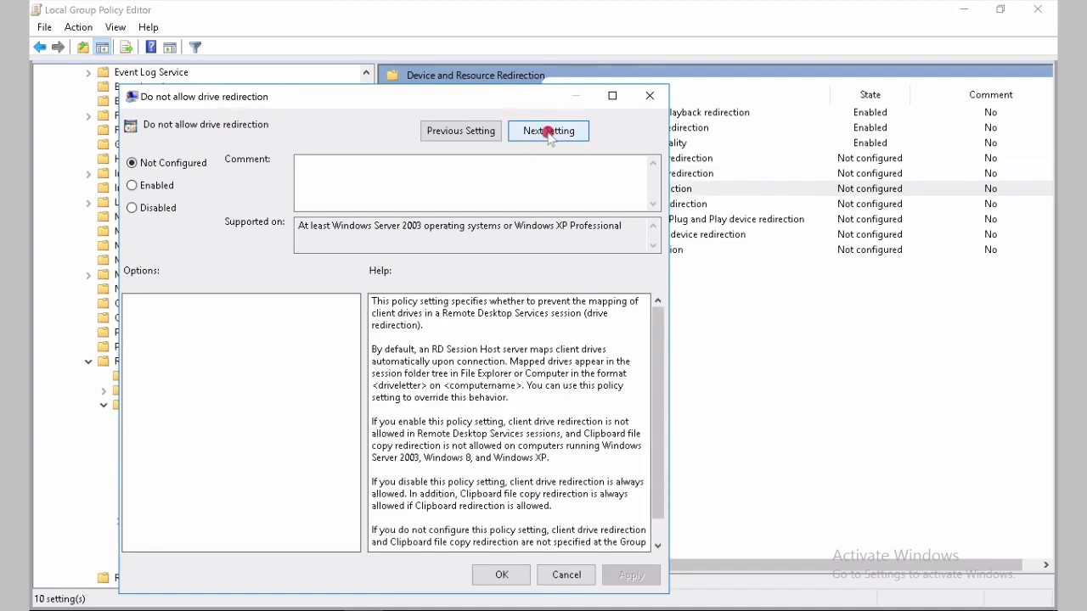
{"action": "left_click", "coordinate": [548, 130]}
{"action": "left_click", "coordinate": [548, 130]}
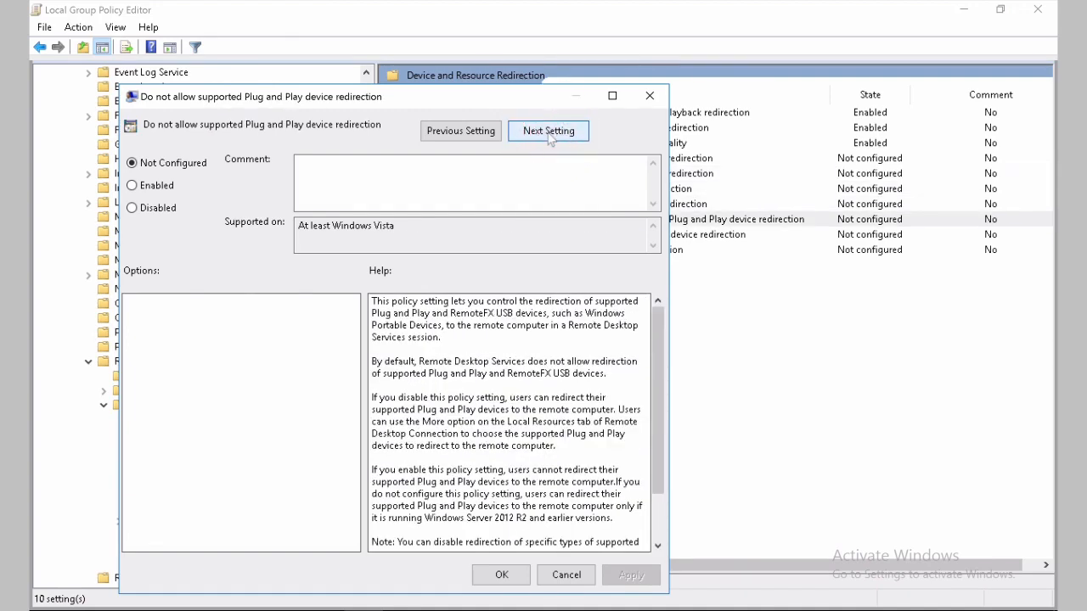
{"action": "left_click", "coordinate": [541, 132]}
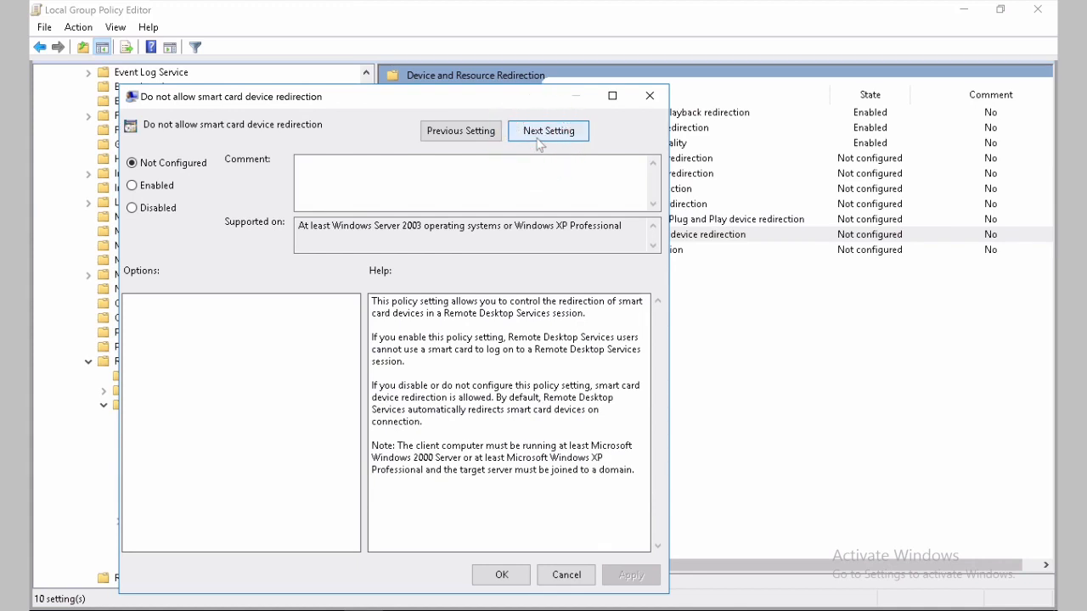
{"action": "left_click", "coordinate": [540, 136]}
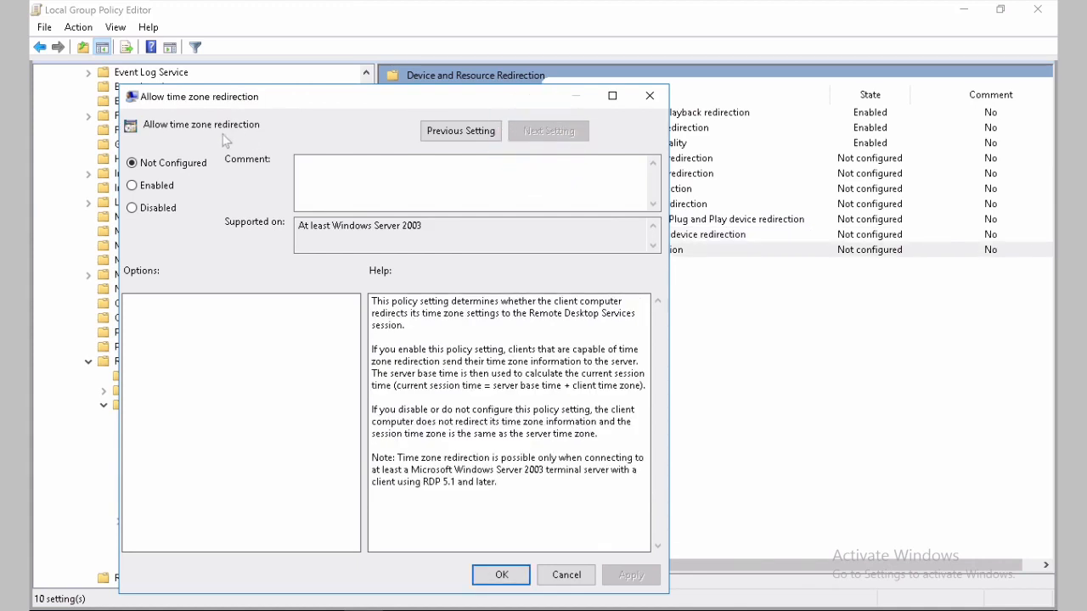
{"action": "left_click", "coordinate": [144, 185]}
{"action": "left_click", "coordinate": [630, 576]}
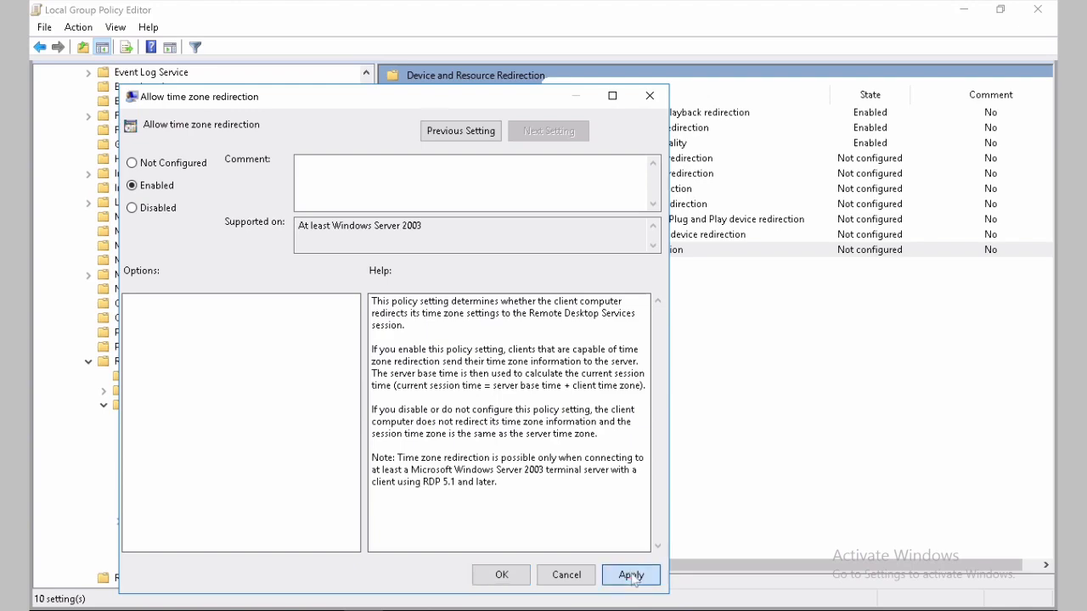
{"action": "left_click", "coordinate": [503, 575]}
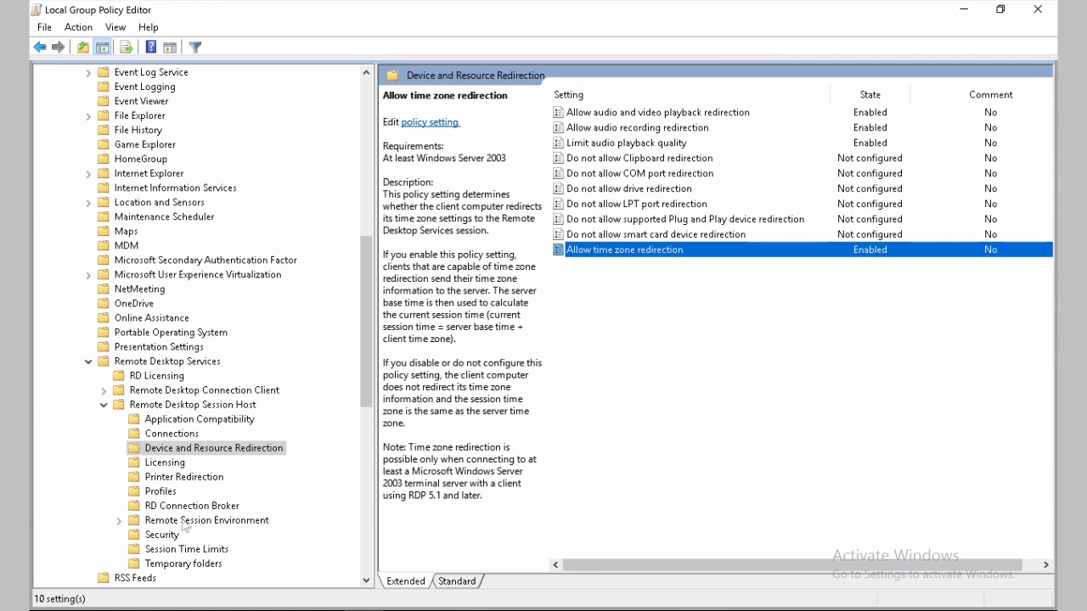
- Enable the Configure RemoteFX policy in Remote Session Environment's RemoteFX for Windows Server 2008 R2 folder
{"action": "left_click", "coordinate": [120, 522]}
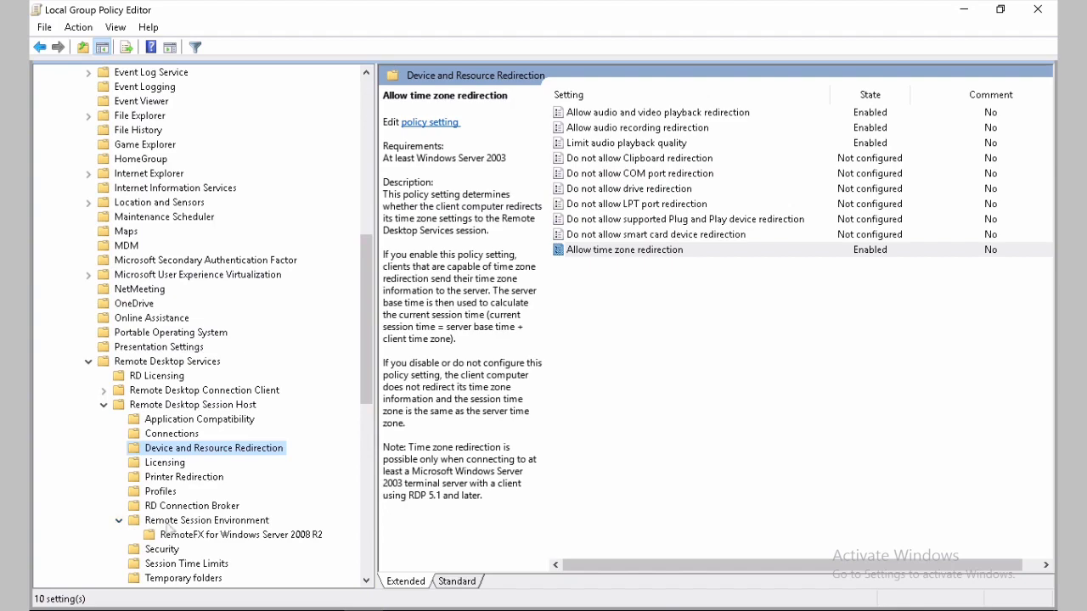
{"action": "left_click", "coordinate": [180, 521]}
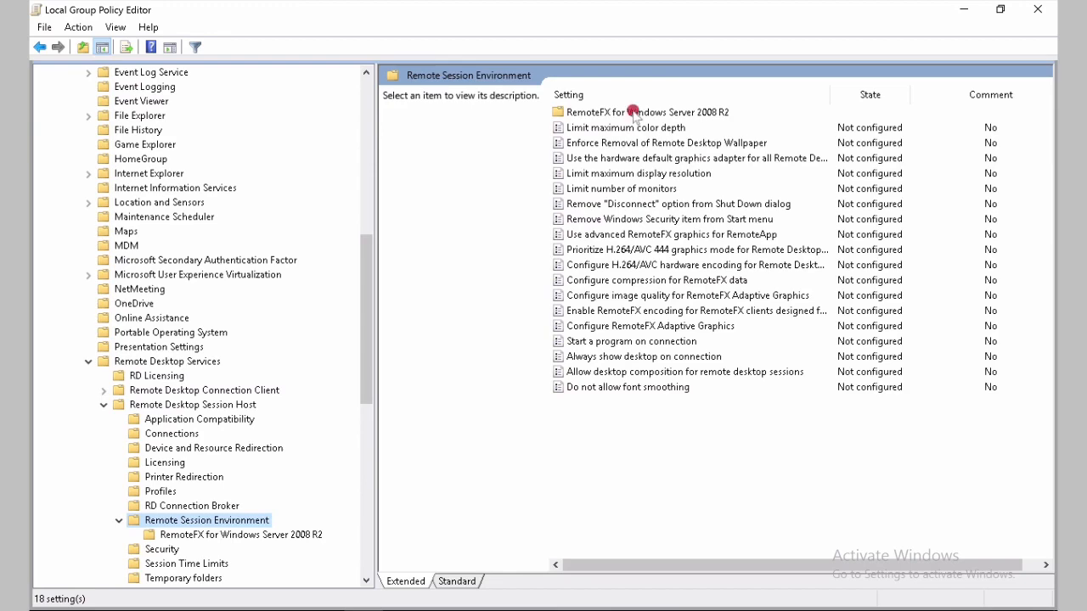
{"action": "double_click", "coordinate": [635, 113]}
{"action": "double_click", "coordinate": [622, 112]}
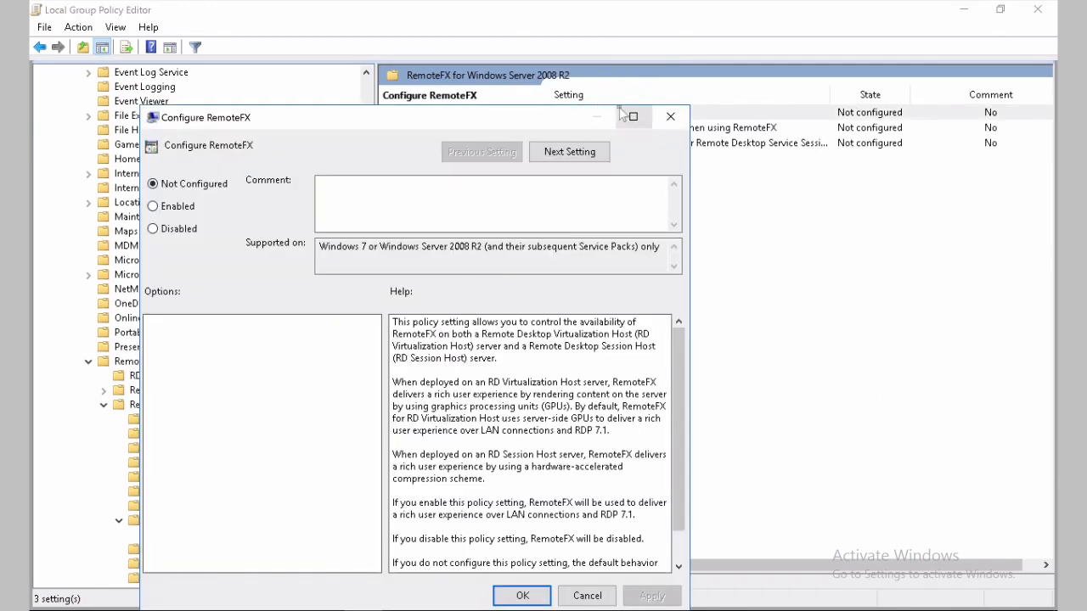
{"action": "left_click", "coordinate": [180, 208]}
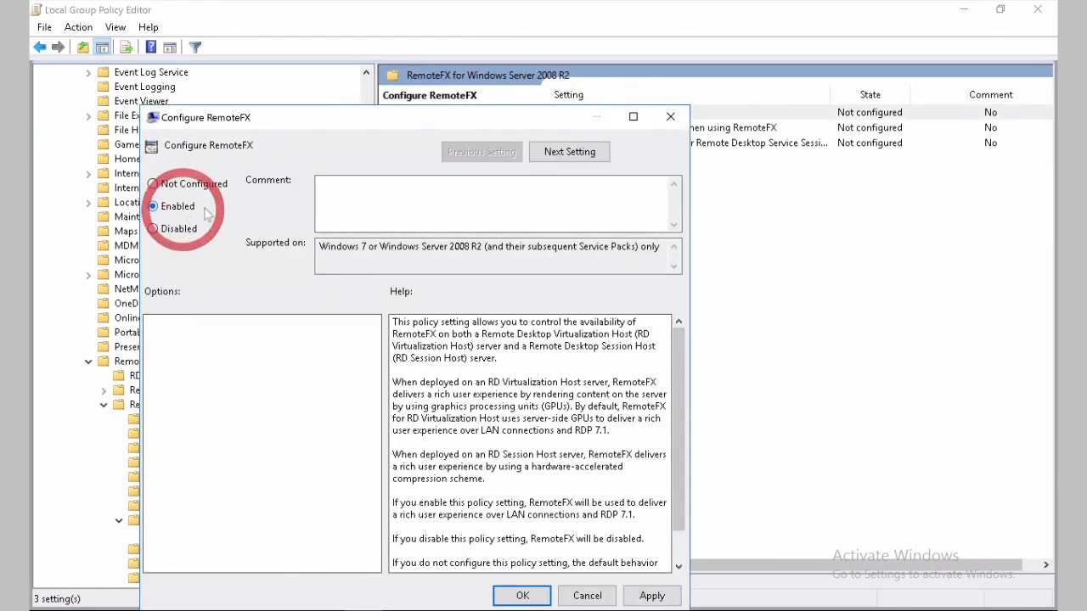
{"action": "left_click", "coordinate": [652, 595]}
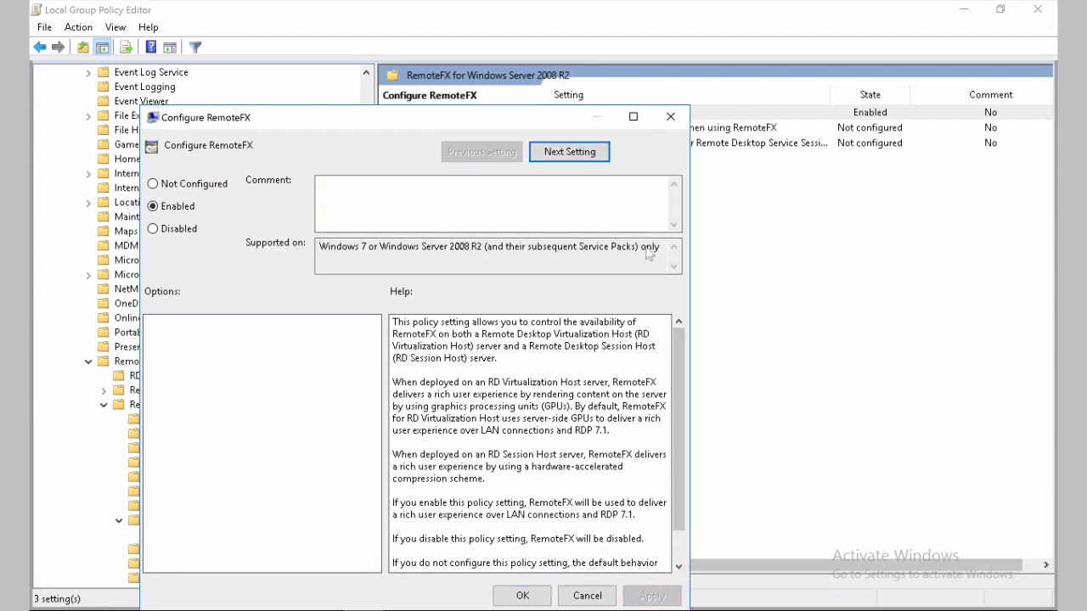
- Enable Optimize visual experience when using RemoteFX, with screen capture rate and screen image quality at Medium (default)
{"action": "left_click", "coordinate": [593, 159]}
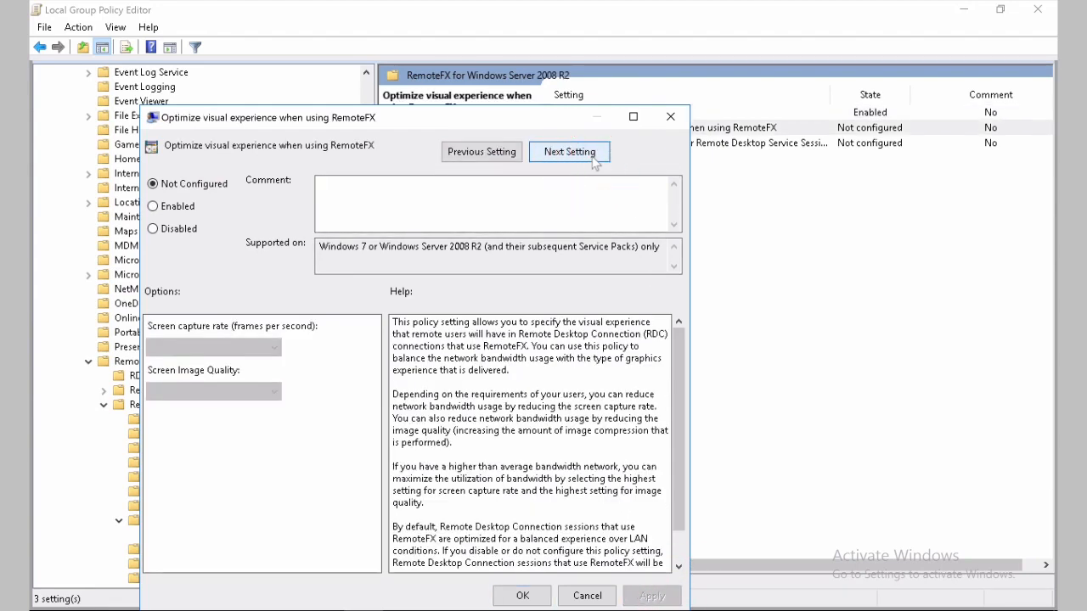
{"action": "left_click", "coordinate": [177, 207]}
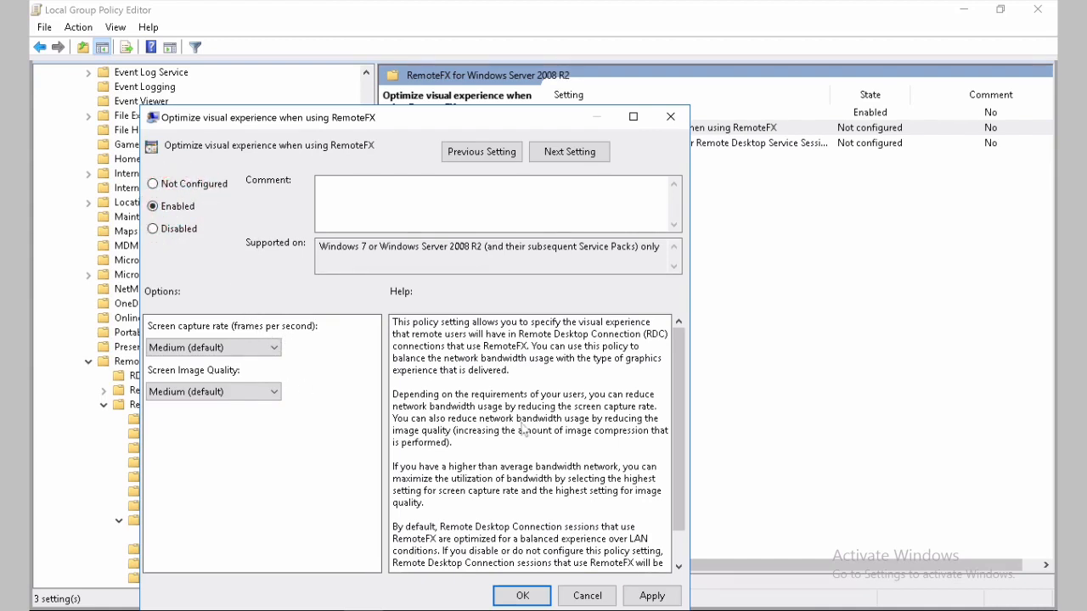
{"action": "left_click", "coordinate": [652, 595]}
- Enable Optimize visual experience for Remote Desktop Service Sessions with the visual experience set to Rich multimedia
{"action": "left_click", "coordinate": [580, 158]}
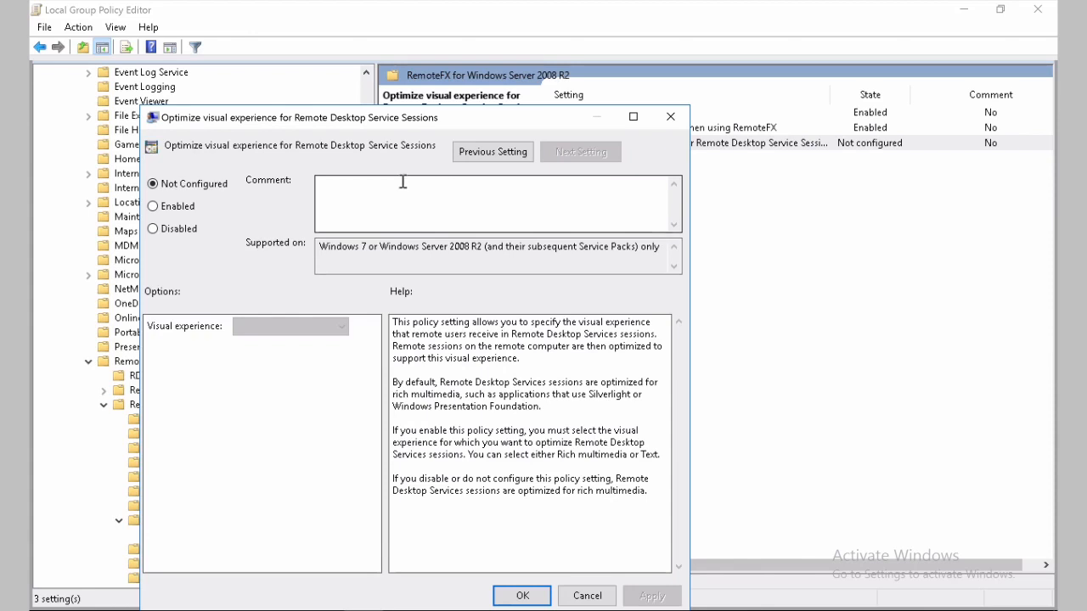
{"action": "left_click", "coordinate": [188, 207]}
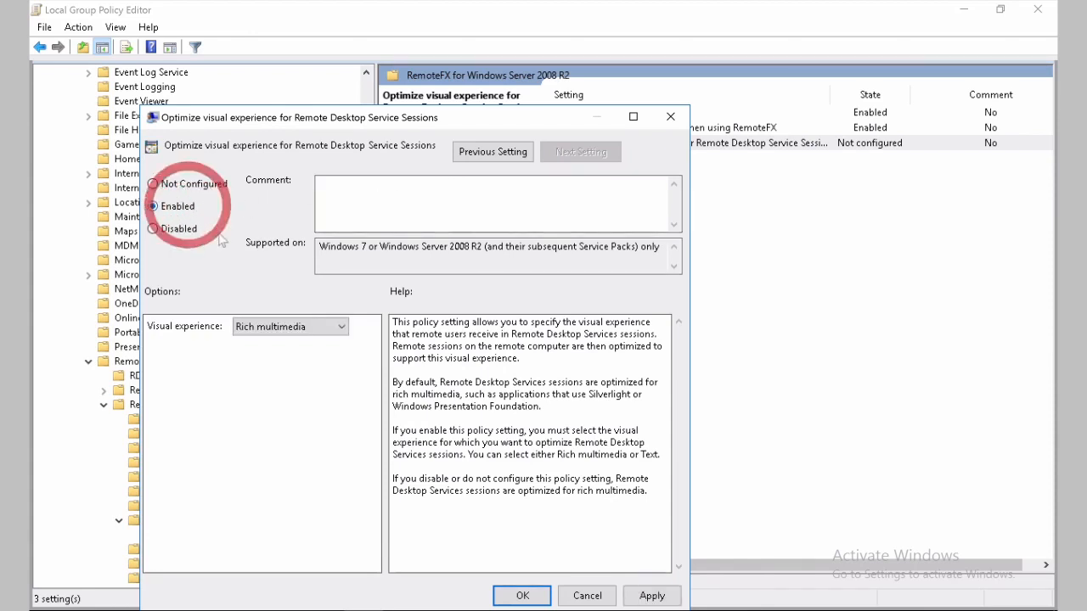
{"action": "left_click", "coordinate": [343, 328]}
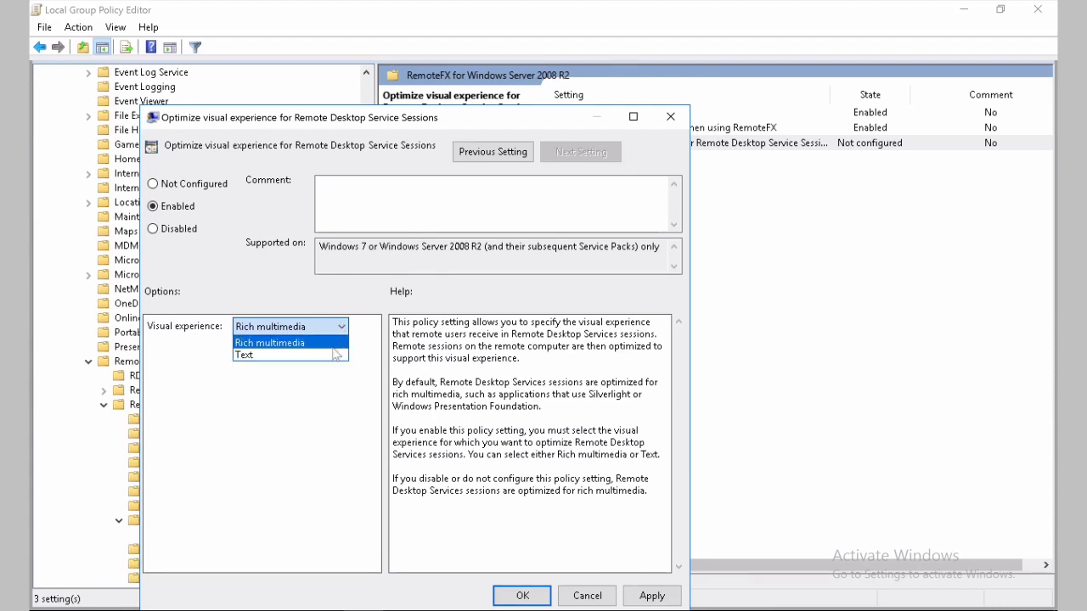
{"action": "left_click", "coordinate": [334, 347]}
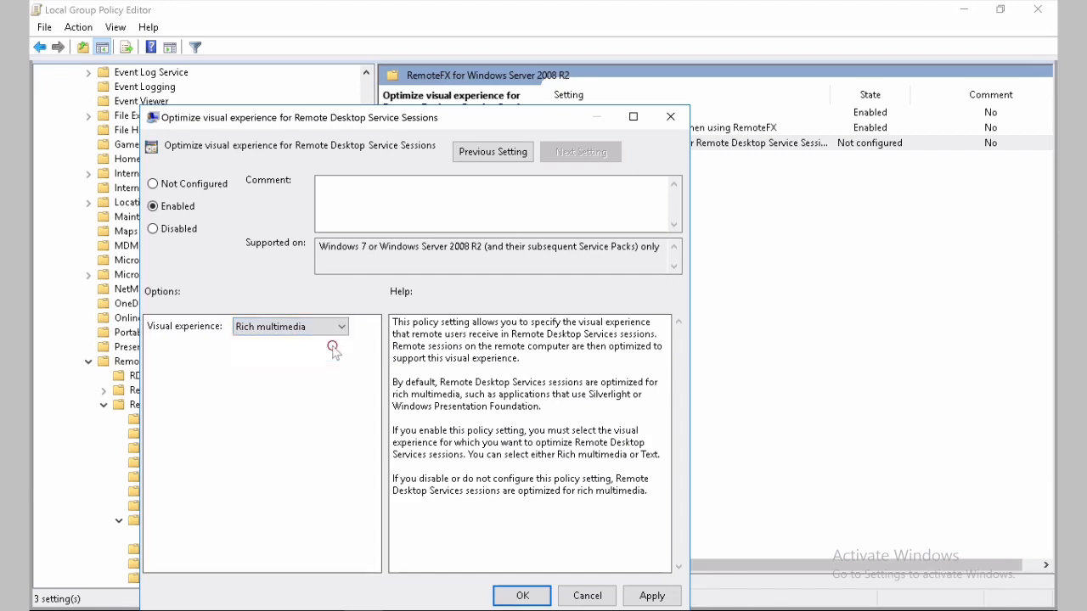
{"action": "left_click", "coordinate": [649, 596]}
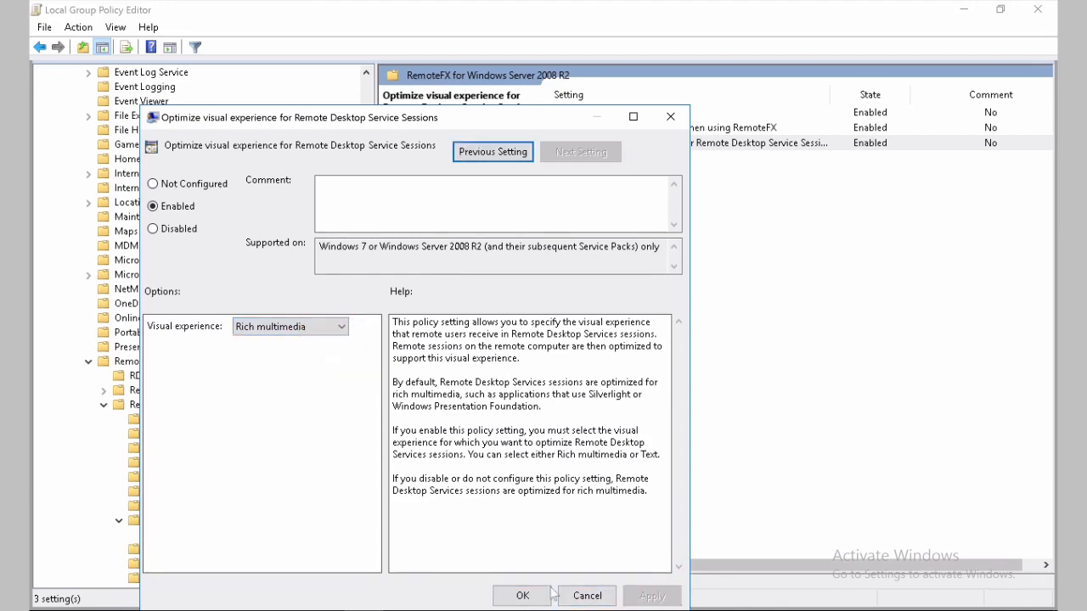
{"action": "left_click", "coordinate": [522, 595]}
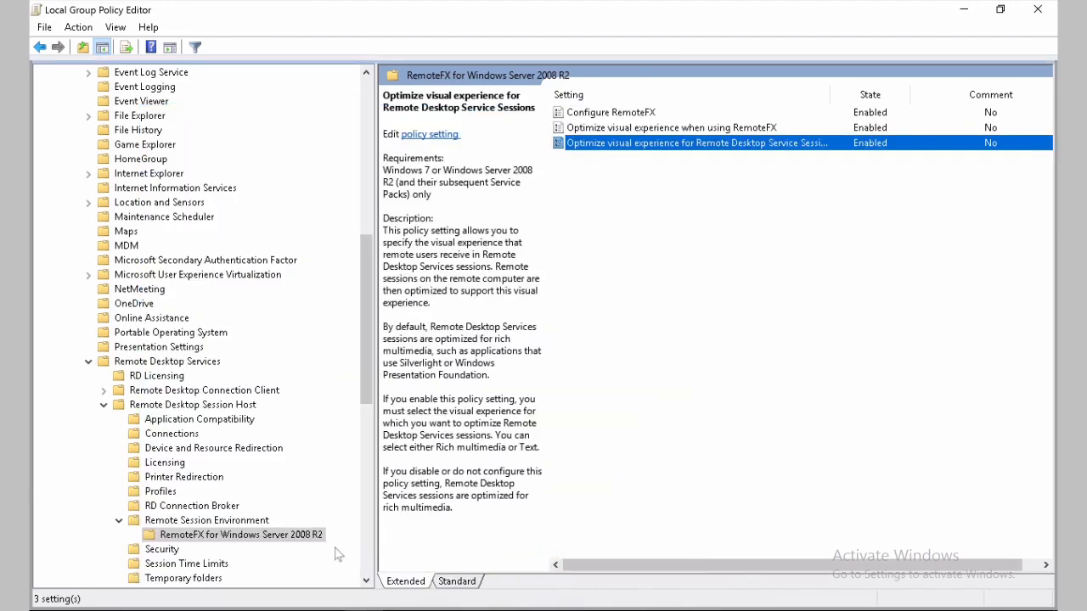
- Enable the Use advanced RemoteFX graphics for RemoteApp policy in the Remote Session Environment folder
{"action": "left_click", "coordinate": [254, 521]}
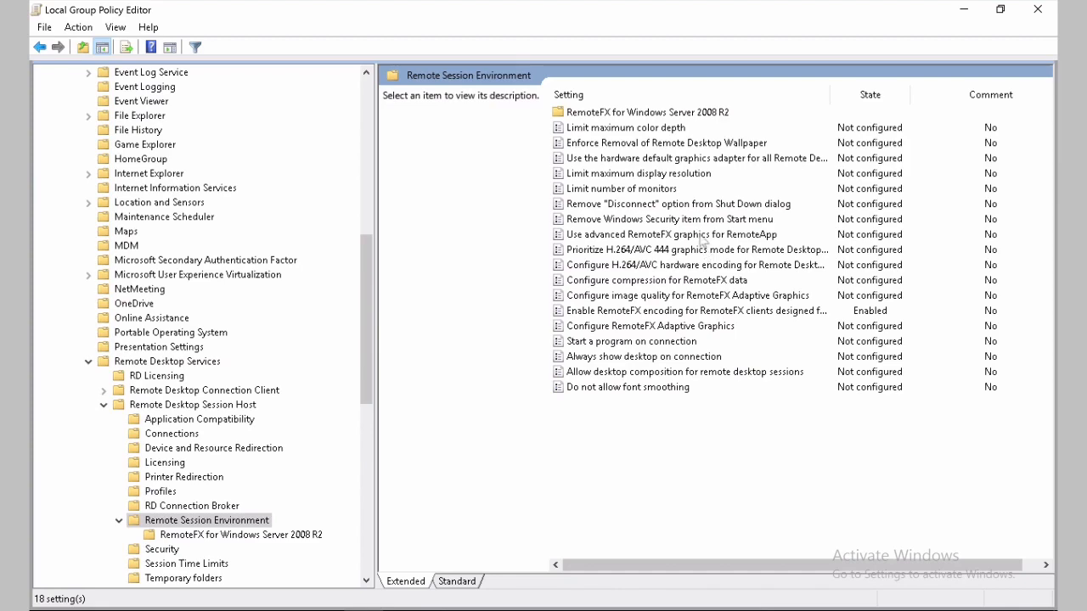
{"action": "double_click", "coordinate": [700, 236]}
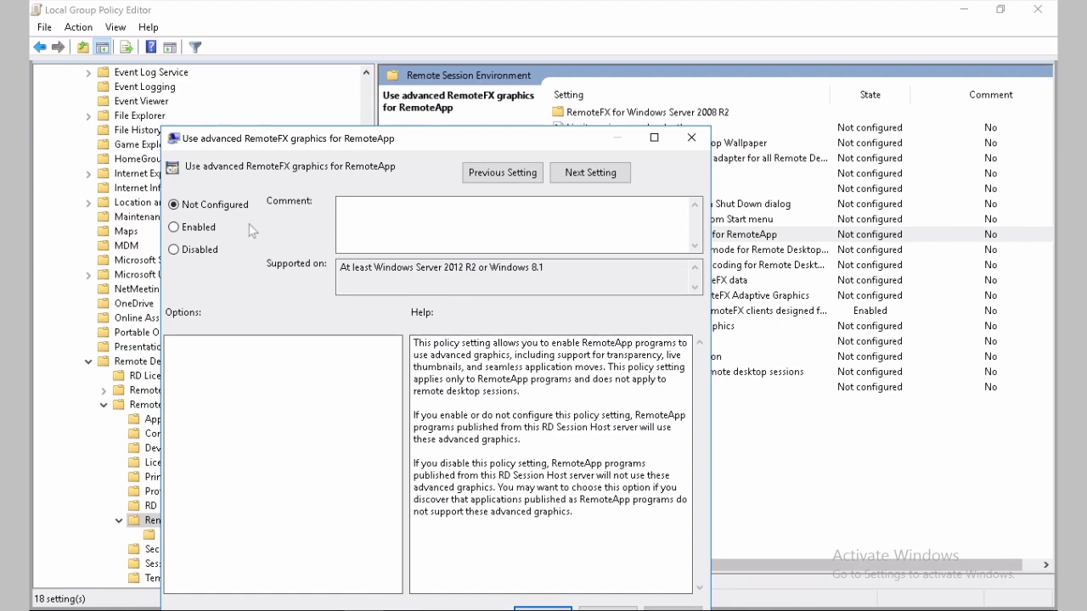
{"action": "left_click", "coordinate": [207, 229]}
{"action": "left_click_drag", "start_coordinate": [544, 143], "coordinate": [612, 80]}
{"action": "left_click", "coordinate": [754, 553]}
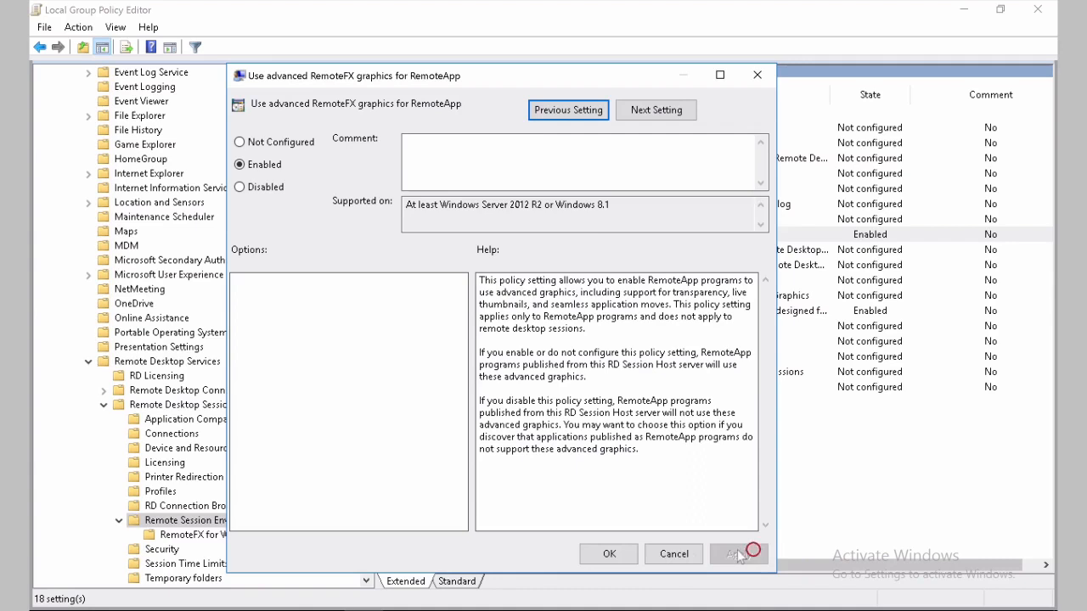
- Enable the Prioritize H.264/AVC 444 graphics mode for Remote Desktop Connections policy
{"action": "left_click", "coordinate": [658, 112]}
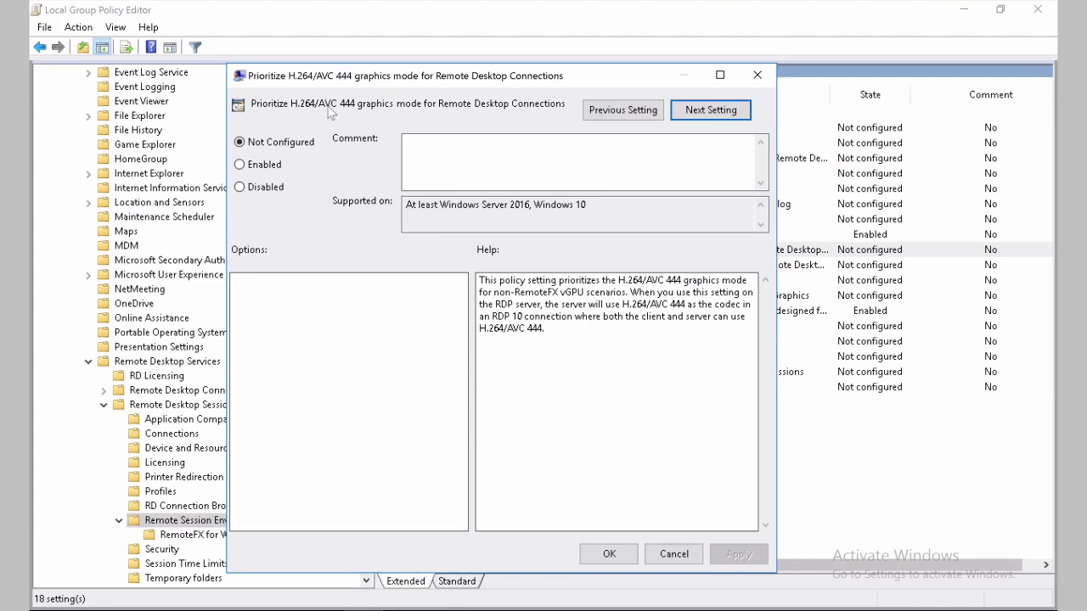
{"action": "left_click", "coordinate": [260, 165]}
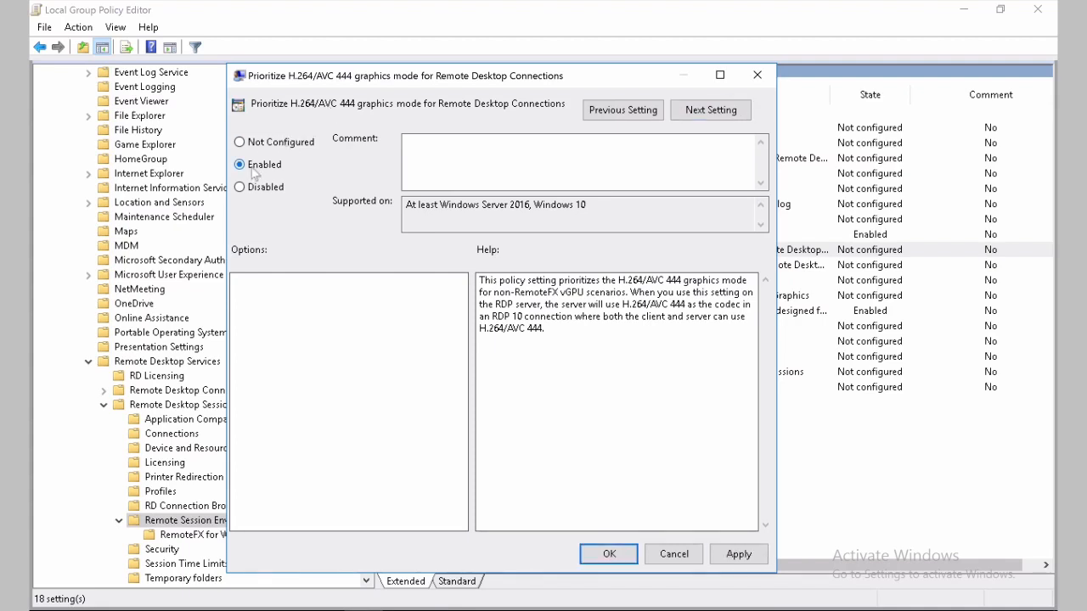
{"action": "left_click", "coordinate": [738, 555]}
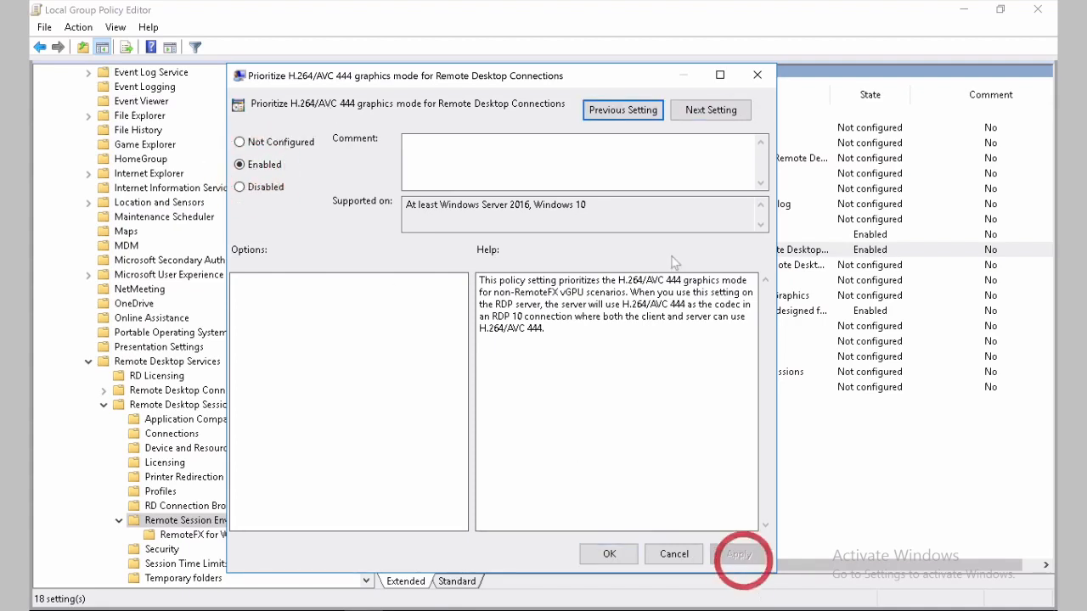
- Enable Configure H.264/AVC hardware encoding for Remote Desktop Connections, with the preferred AVC hardware encoding set to Always attempt
{"action": "left_click", "coordinate": [709, 113]}
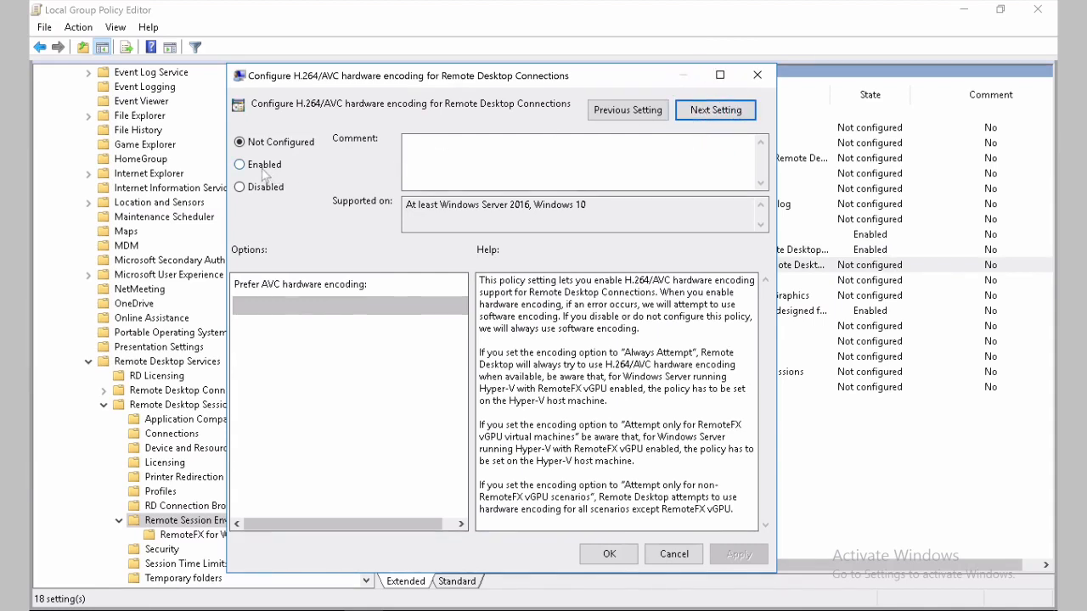
{"action": "left_click", "coordinate": [263, 169]}
{"action": "left_click", "coordinate": [439, 308]}
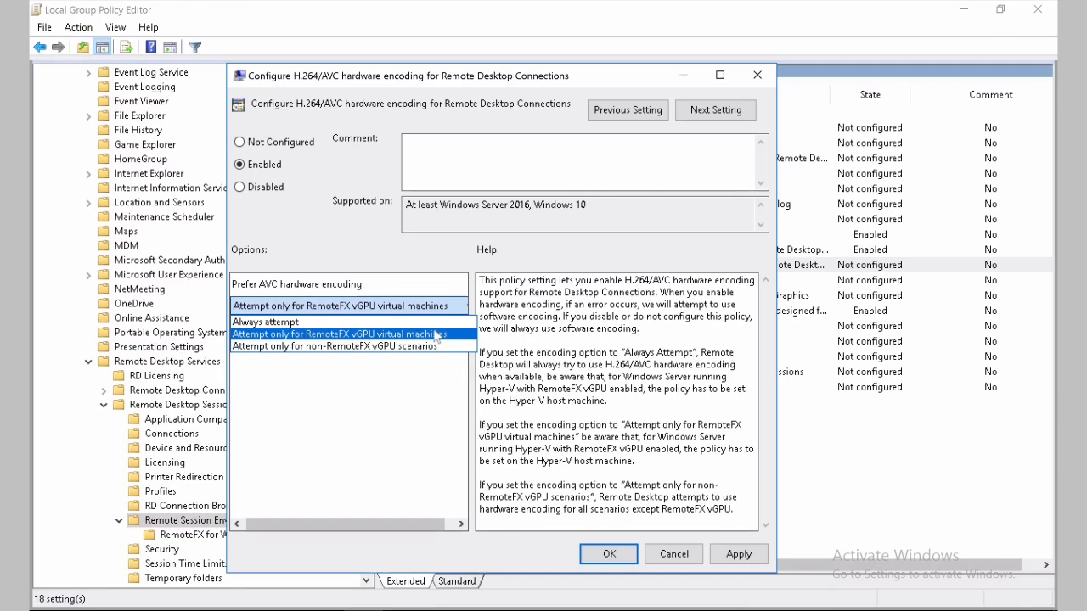
{"action": "left_click", "coordinate": [433, 322]}
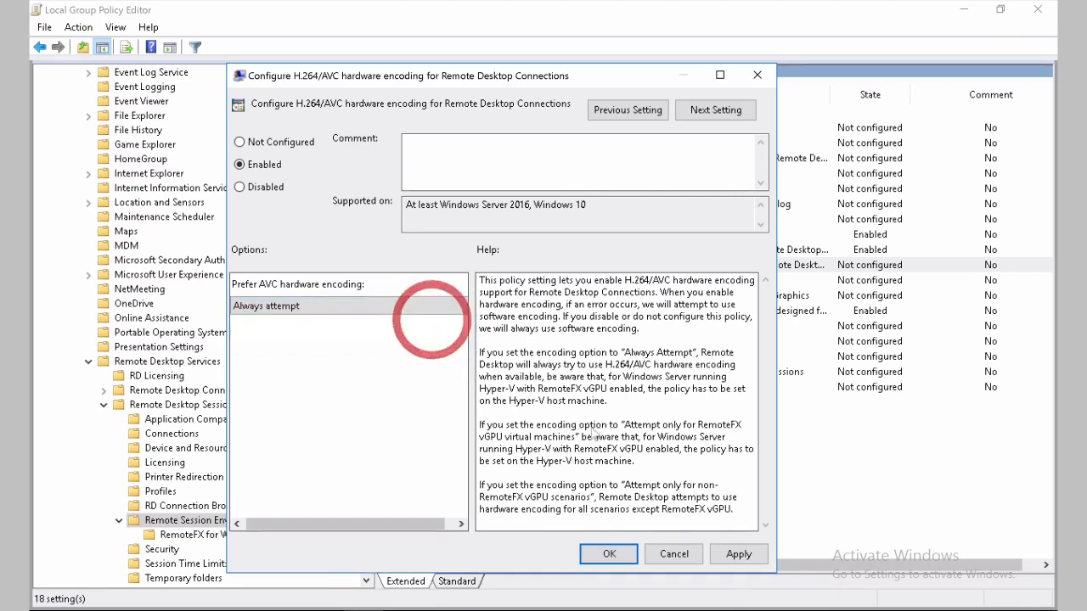
{"action": "left_click", "coordinate": [726, 553]}
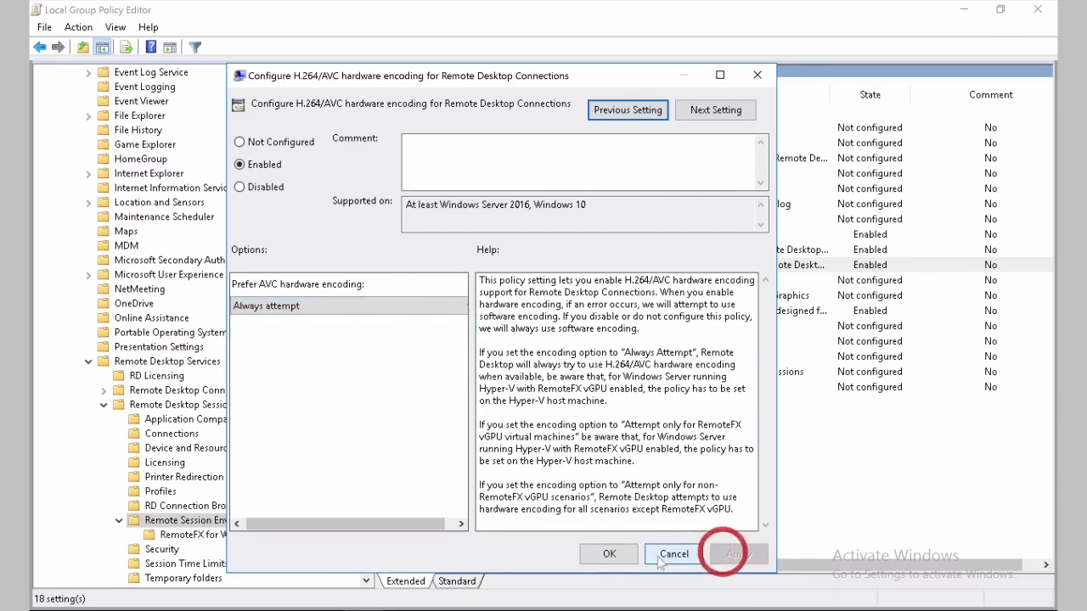
{"action": "left_click", "coordinate": [609, 553]}
- Enable Configure compression for RemoteFX data with the RDP compression algorithm set to Optimized to use less network bandwidth
{"action": "double_click", "coordinate": [691, 281]}
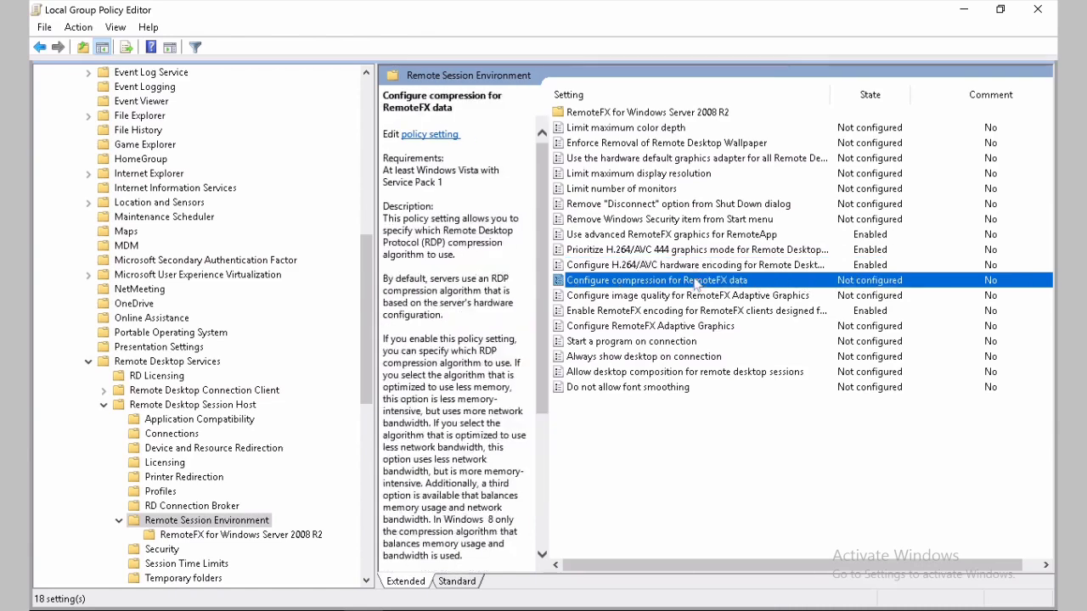
{"action": "left_click", "coordinate": [87, 126]}
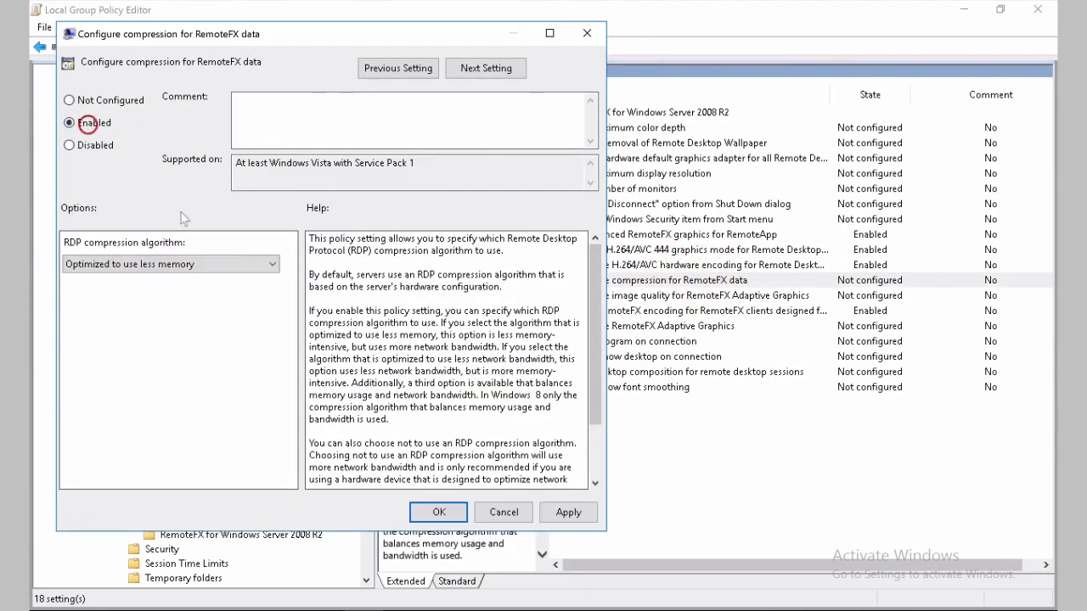
{"action": "left_click", "coordinate": [274, 265]}
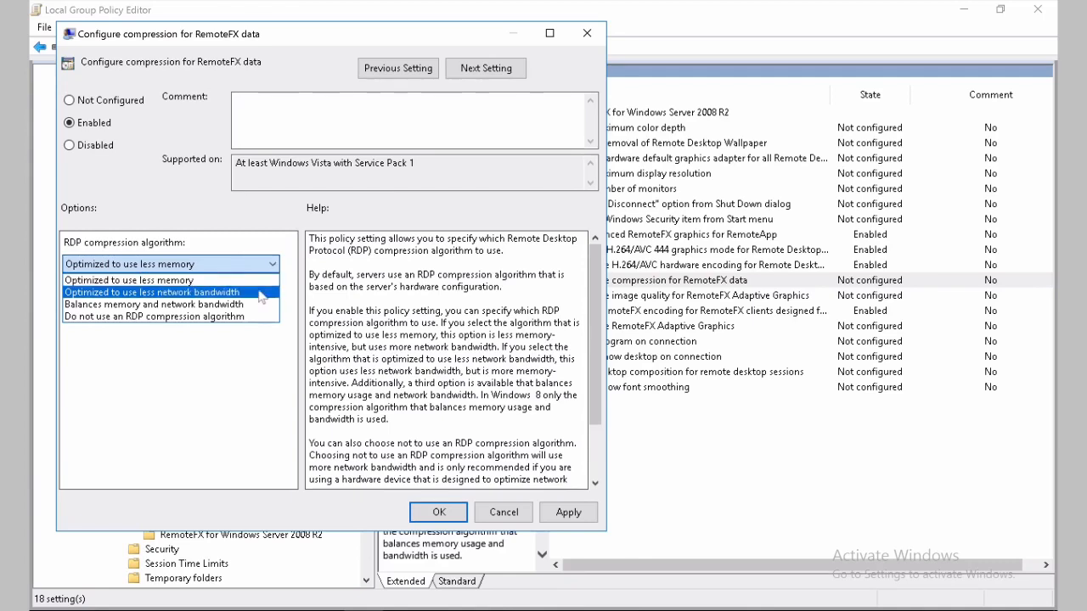
{"action": "left_click", "coordinate": [260, 293]}
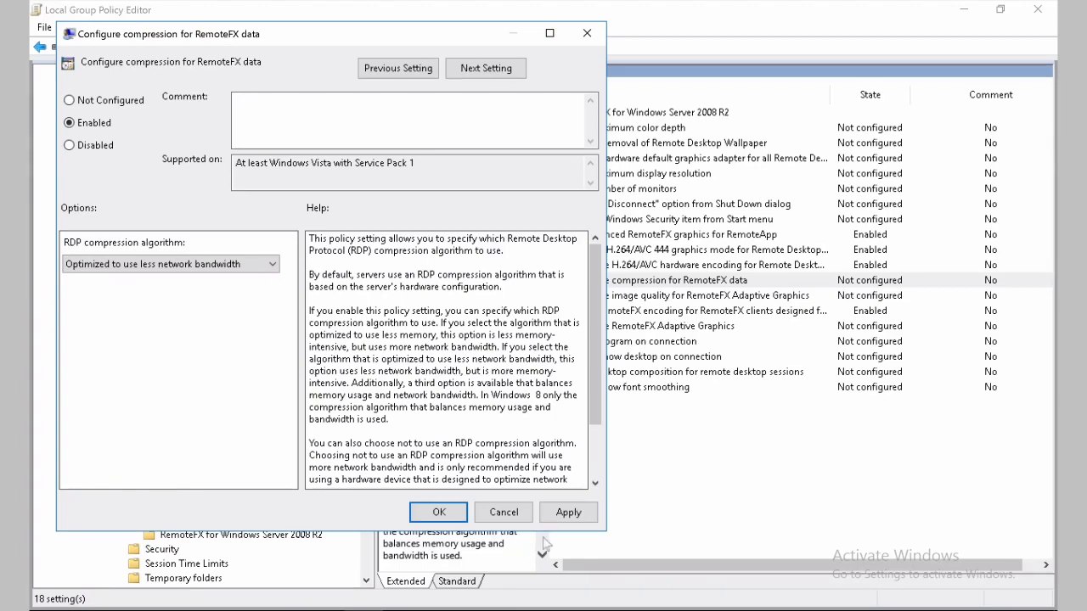
{"action": "left_click", "coordinate": [568, 513]}
- Enable Configure image quality for RemoteFX Adaptive Graphics with the image quality set to Medium
{"action": "left_click", "coordinate": [515, 72]}
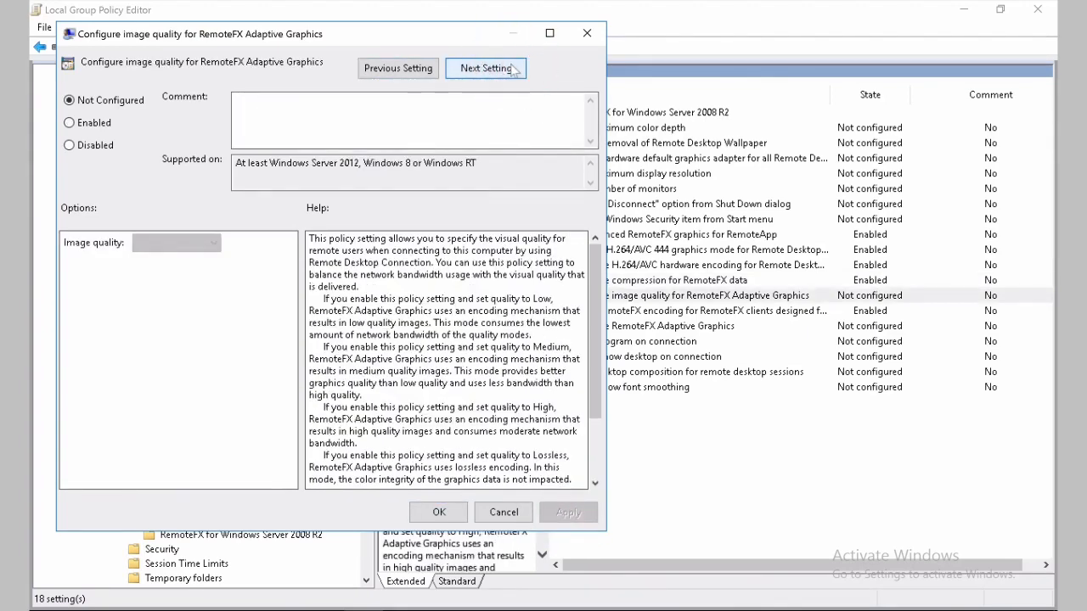
{"action": "left_click", "coordinate": [97, 122]}
{"action": "left_click", "coordinate": [215, 243]}
{"action": "left_click", "coordinate": [193, 283]}
{"action": "left_click", "coordinate": [560, 512]}
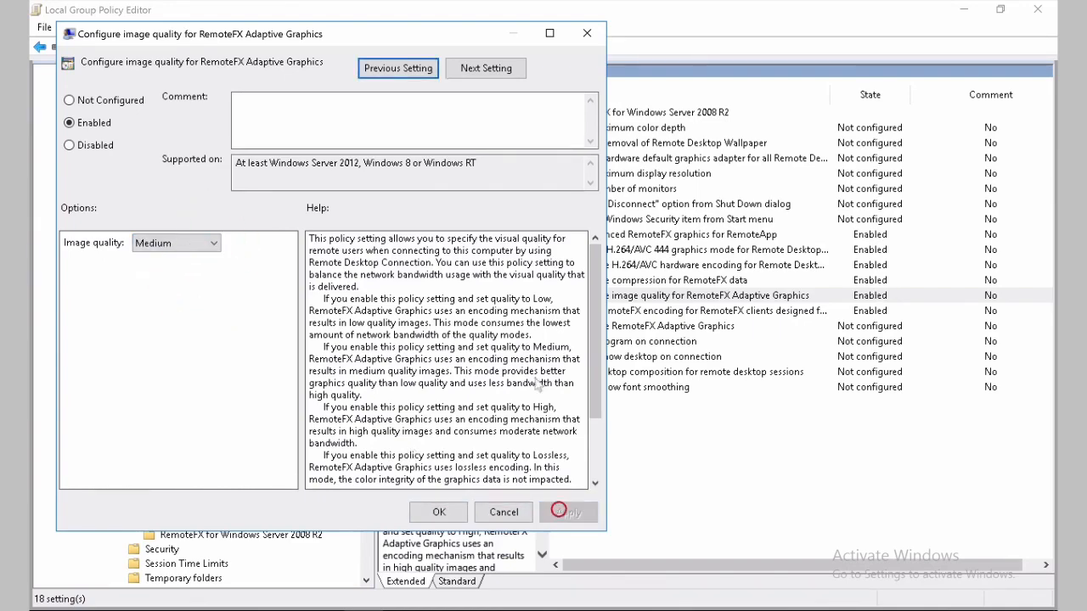
- Enable Configure RemoteFX Adaptive Graphics with the RDP experience set to Optimize for minimum bandwidth usage, and close the policy window
{"action": "left_click", "coordinate": [510, 72]}
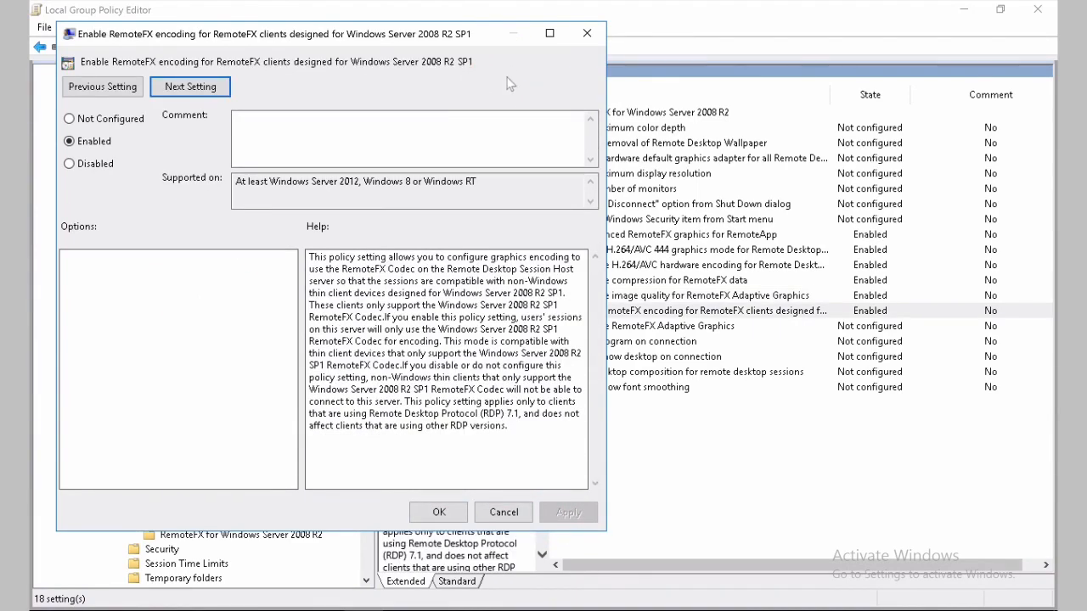
{"action": "left_click", "coordinate": [226, 93]}
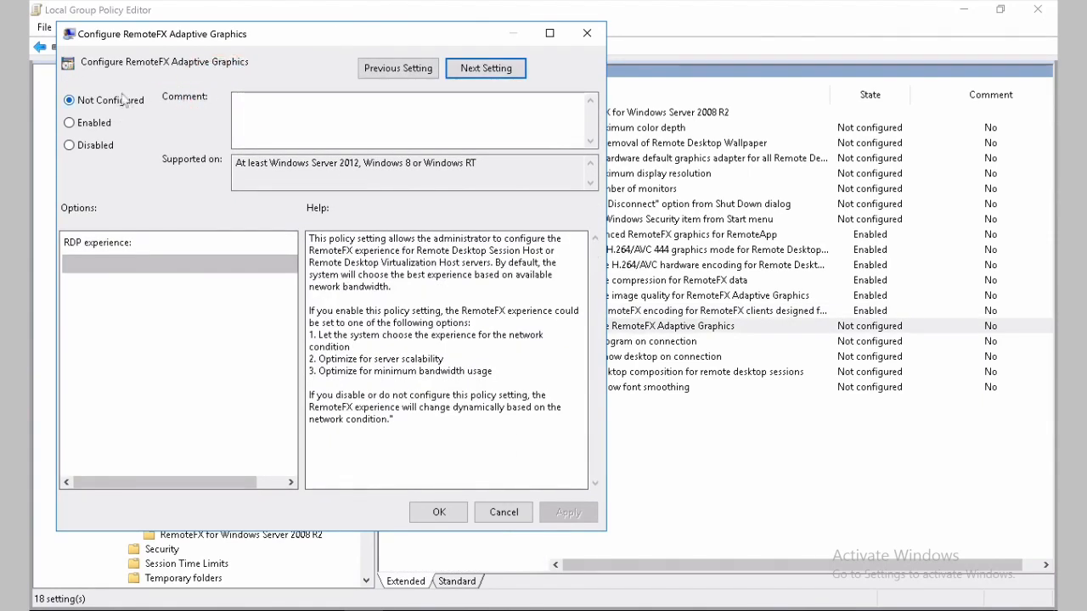
{"action": "left_click", "coordinate": [83, 124]}
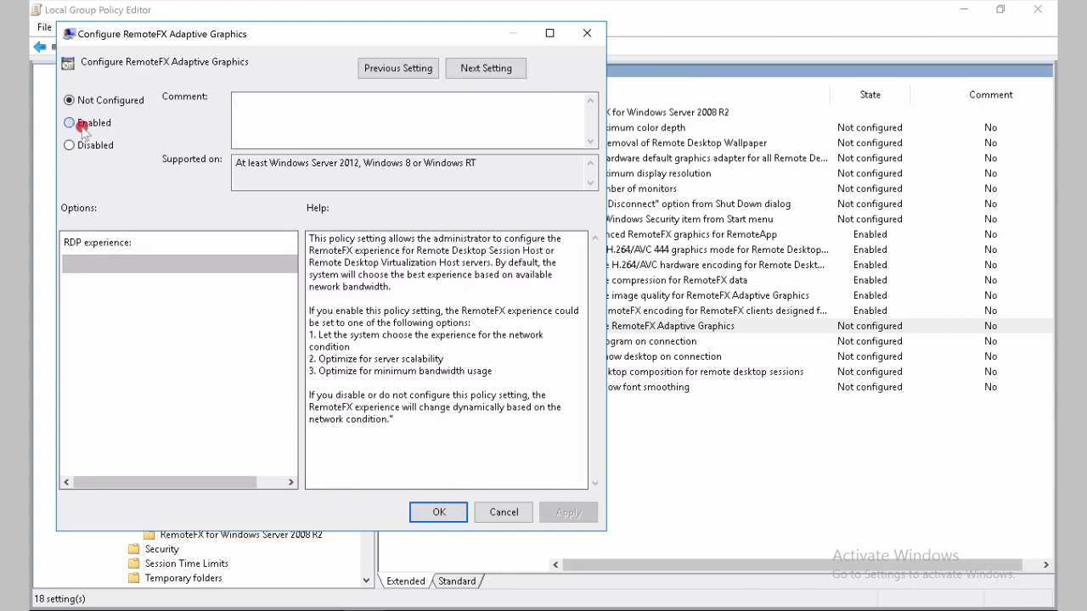
{"action": "left_click", "coordinate": [253, 266]}
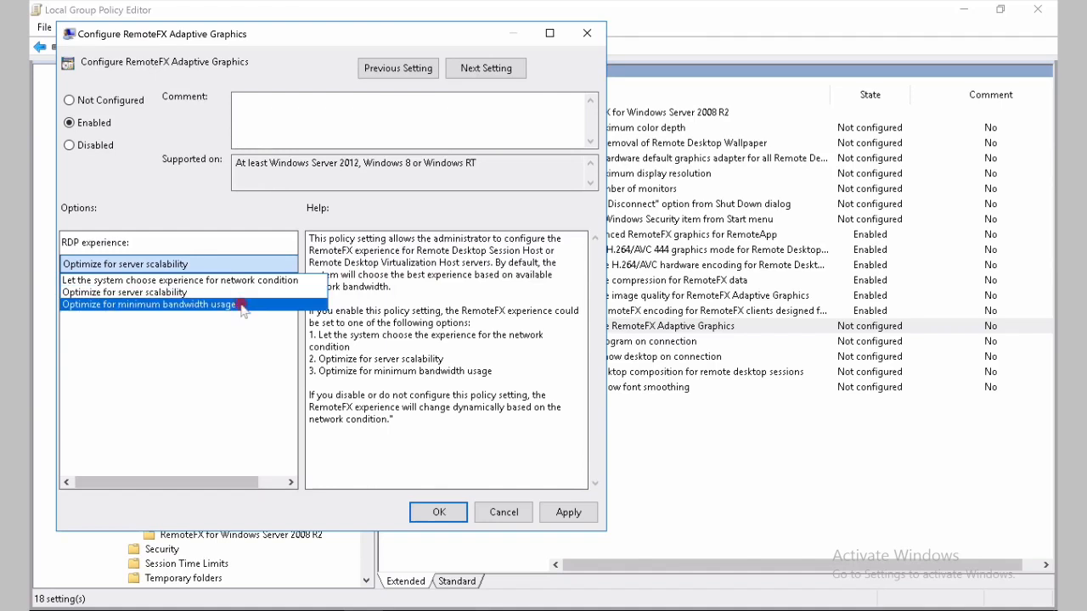
{"action": "left_click", "coordinate": [240, 306]}
{"action": "left_click", "coordinate": [568, 512]}
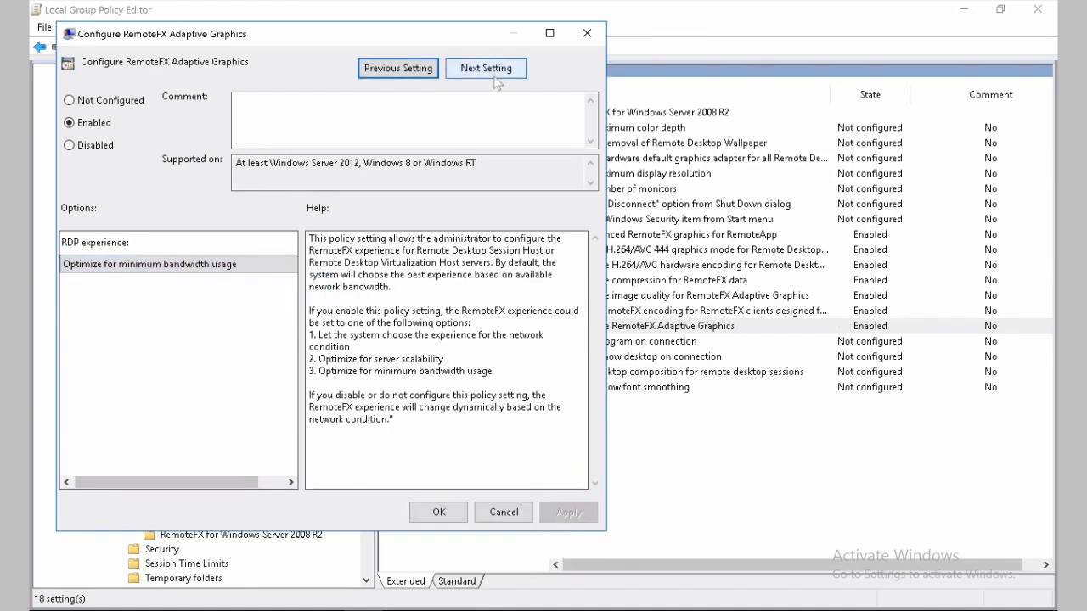
{"action": "left_click", "coordinate": [497, 83]}
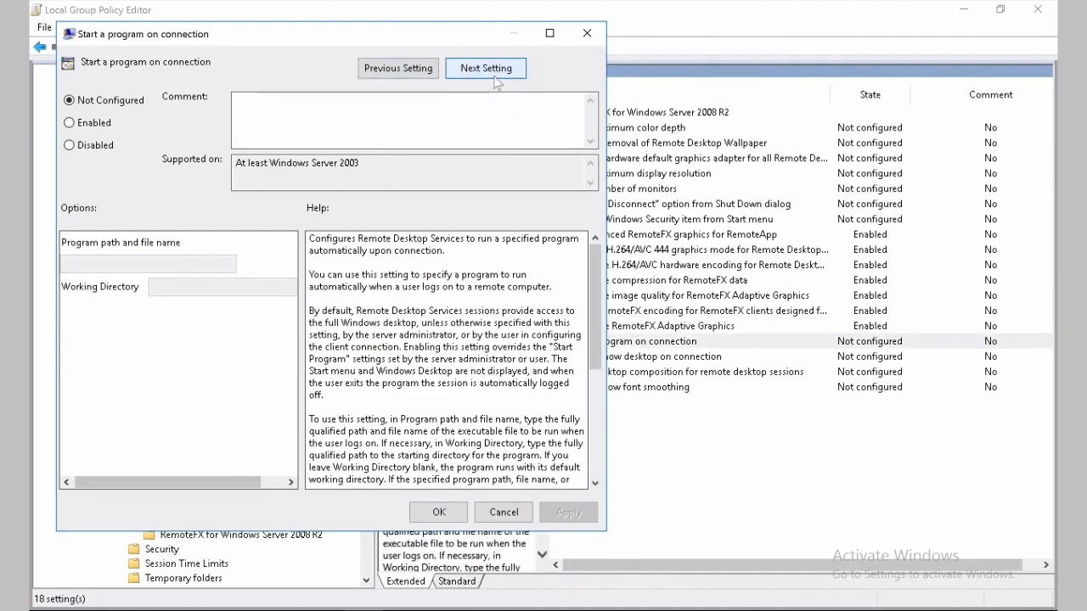
{"action": "left_click", "coordinate": [438, 512]}
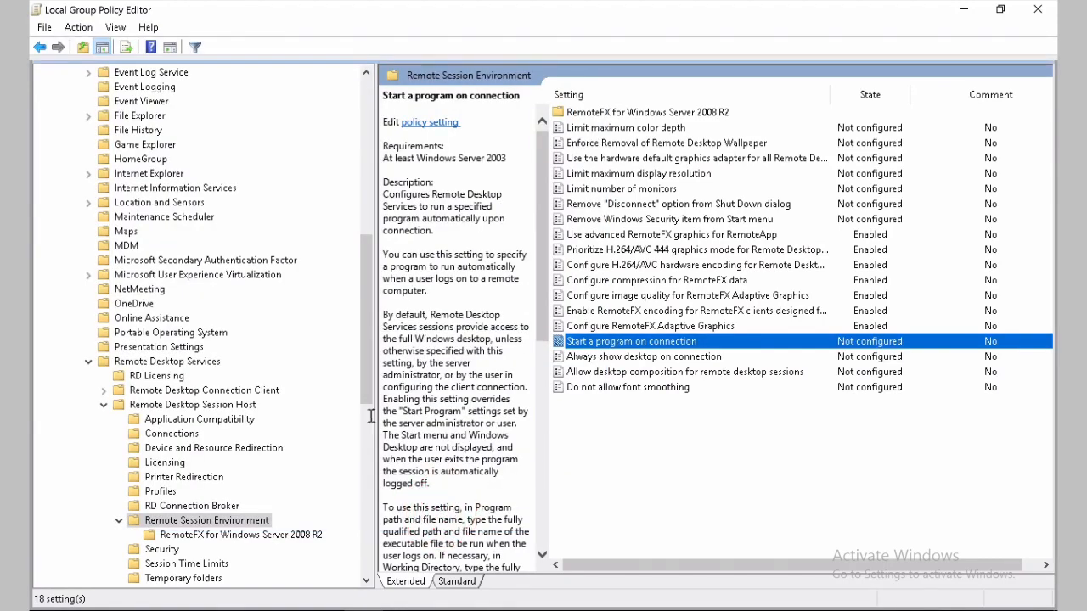
- Review the Security folder's policy requiring a specific security layer for RDP connections, and the policies in the Session Time Limits folder
{"action": "left_click_drag", "start_coordinate": [364, 343], "coordinate": [365, 399]}
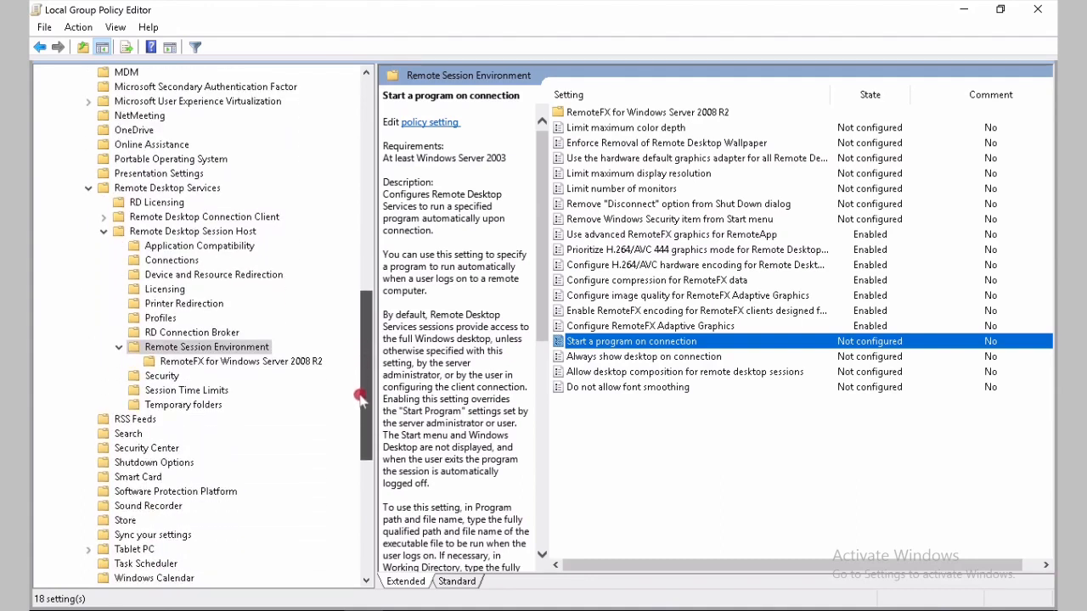
{"action": "left_click", "coordinate": [161, 376]}
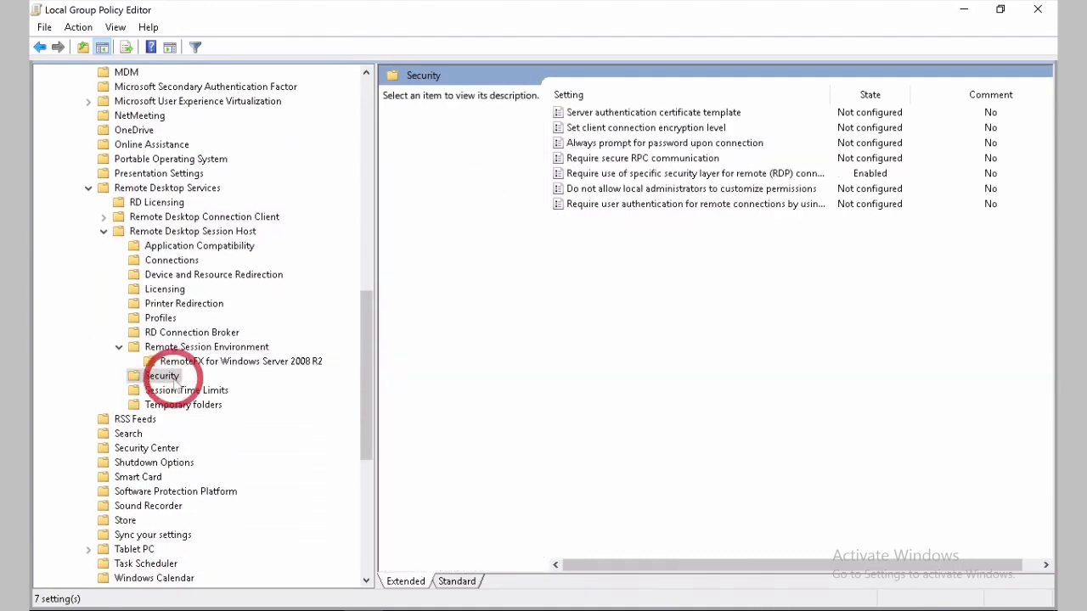
{"action": "double_click", "coordinate": [597, 176]}
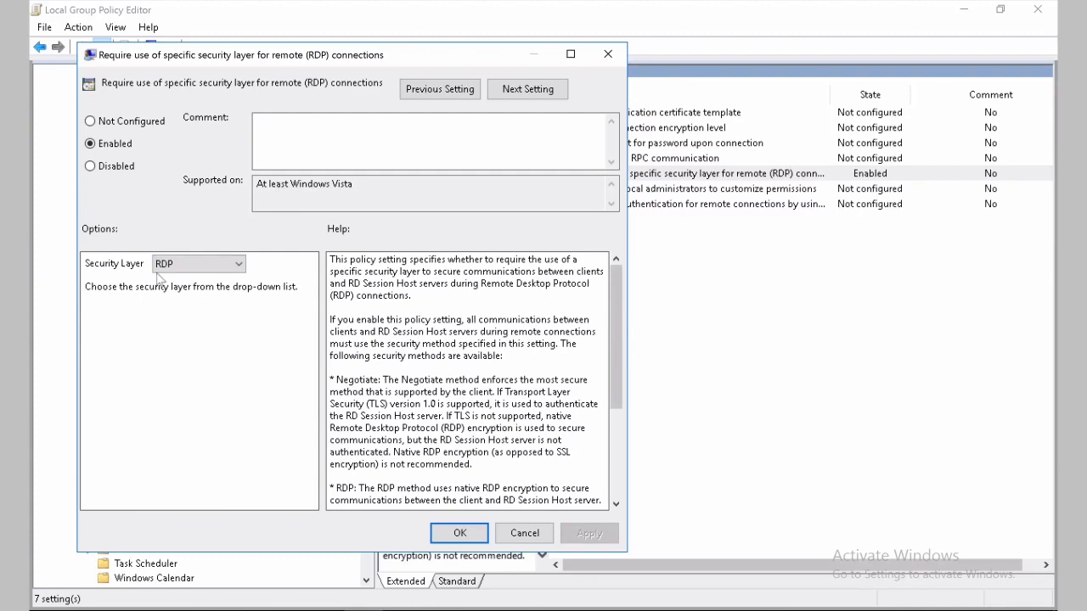
{"action": "left_click", "coordinate": [465, 531]}
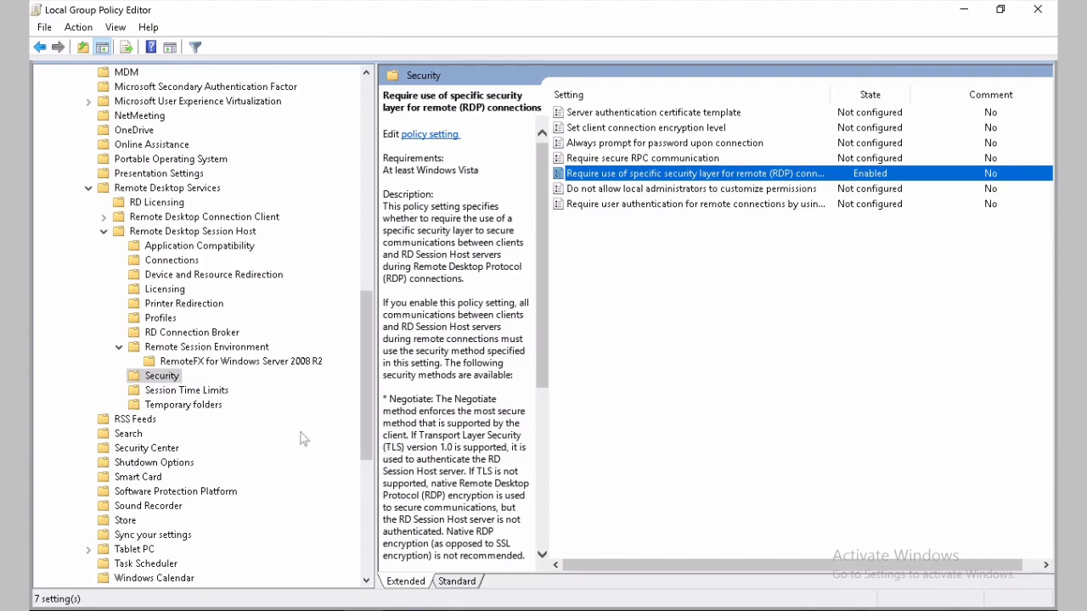
{"action": "left_click", "coordinate": [225, 396]}
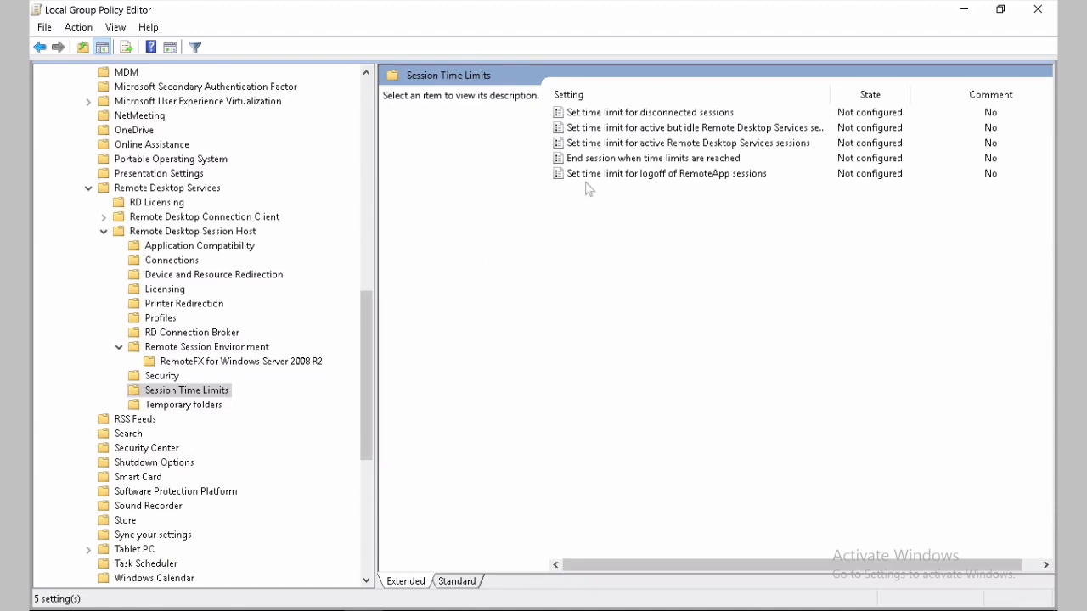
{"action": "left_click", "coordinate": [717, 113]}
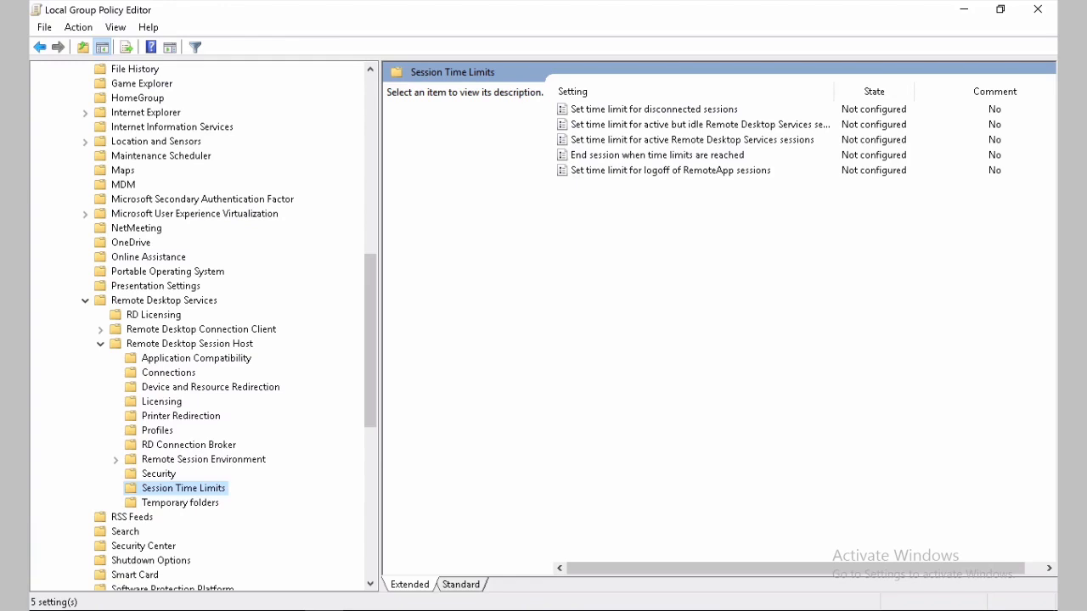
- Switch to a Command Prompt opened with administrator rights
{"action": "left_click", "coordinate": [48, 610]}
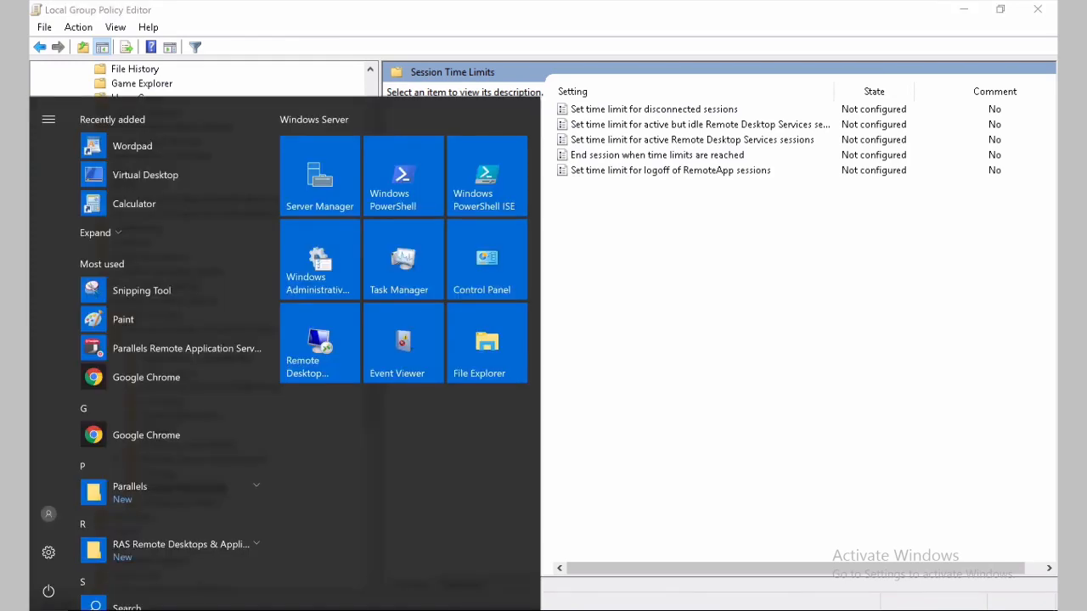
{"action": "type", "text": "cmd"}
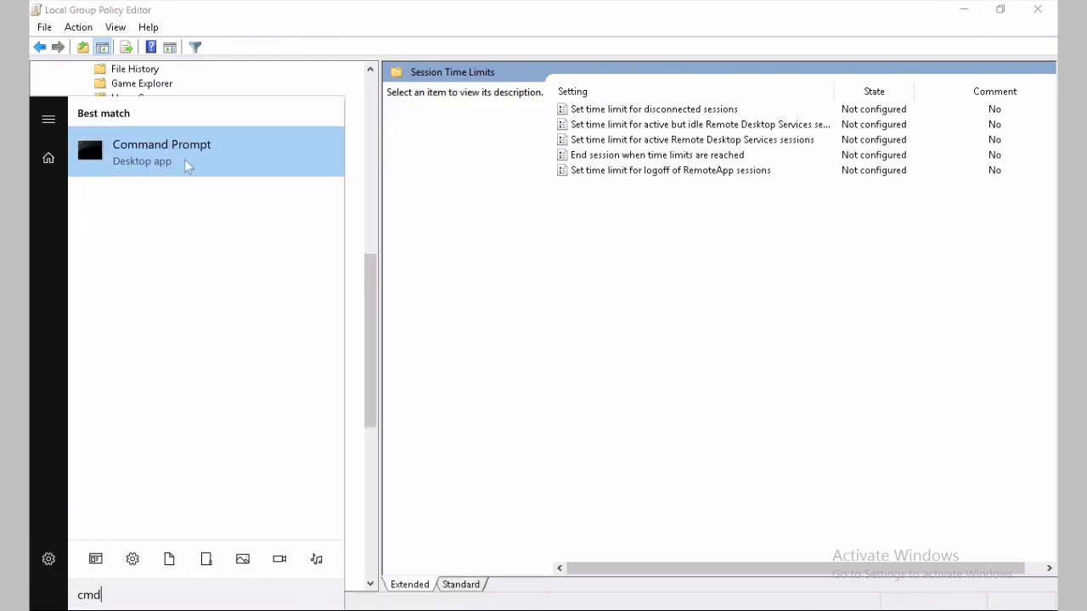
{"action": "right_click", "coordinate": [188, 167]}
{"action": "left_click", "coordinate": [245, 184]}
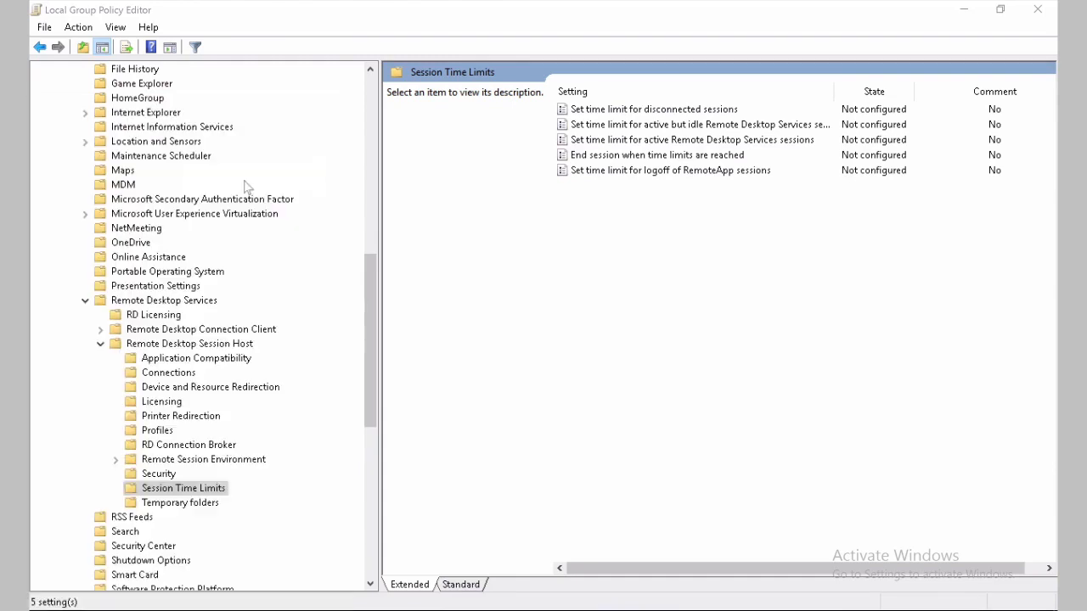
{"action": "left_click", "coordinate": [471, 415]}
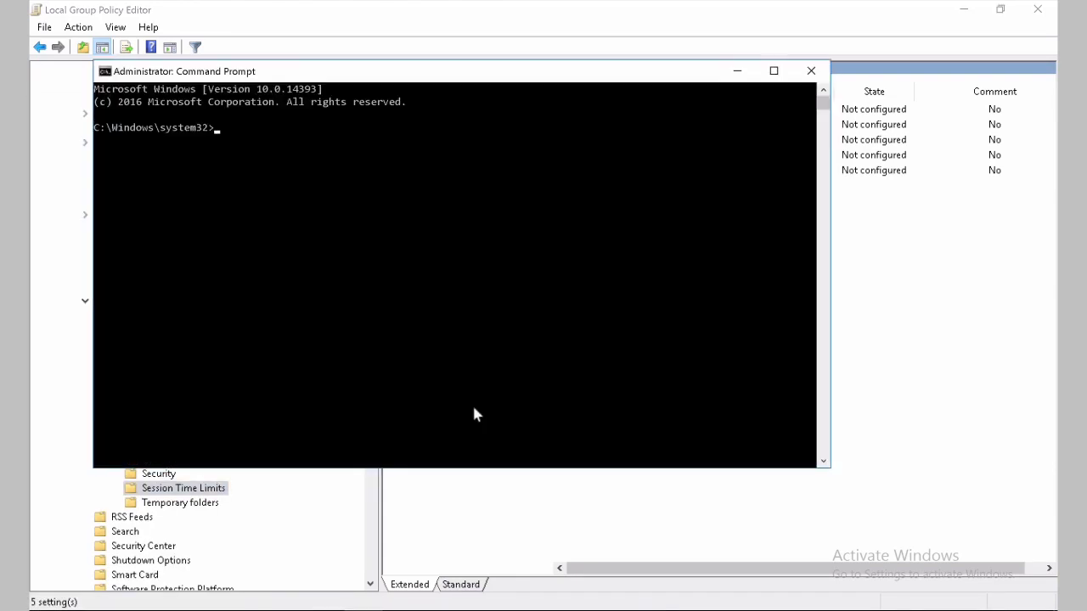
- Force a Group Policy refresh with gpupdate /force
{"action": "type", "text": "gpupdate /force"}
{"action": "key", "text": "Return"}
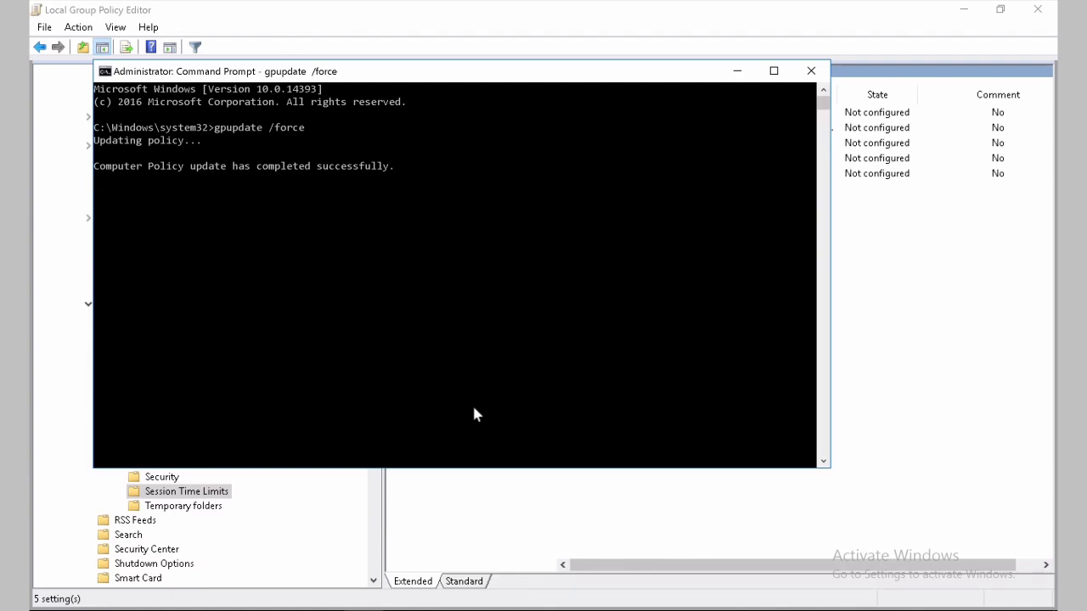
{"action": "left_click", "coordinate": [458, 127]}
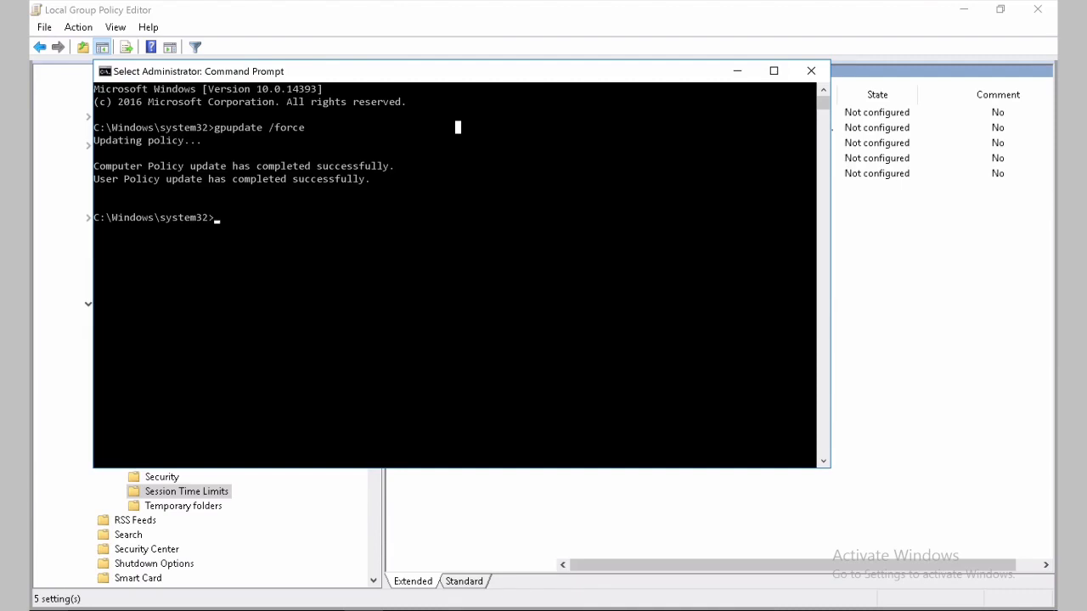
- Open Control Panel, search it for UAC, and open the User Account Control settings
{"action": "key", "text": "super"}
{"action": "type", "text": "con"}
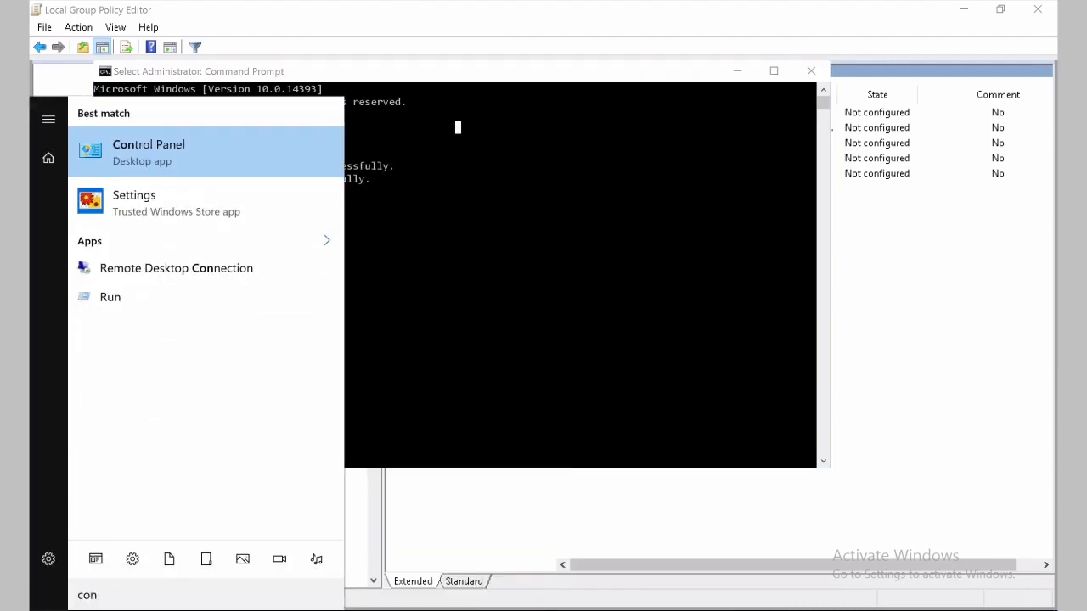
{"action": "left_click", "coordinate": [185, 136]}
{"action": "left_click", "coordinate": [773, 103]}
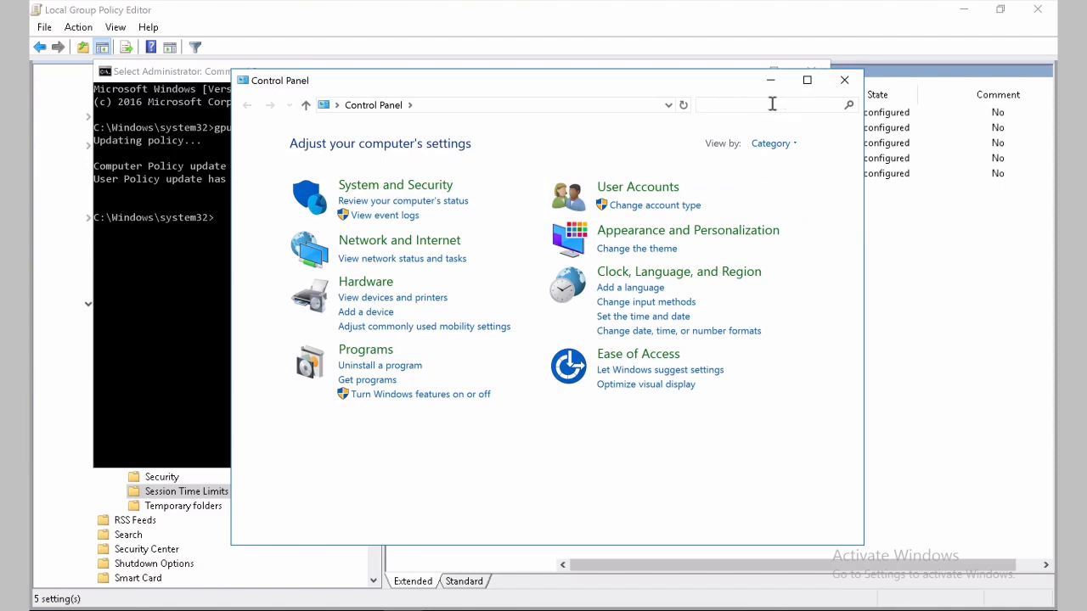
{"action": "type", "text": "UA"}
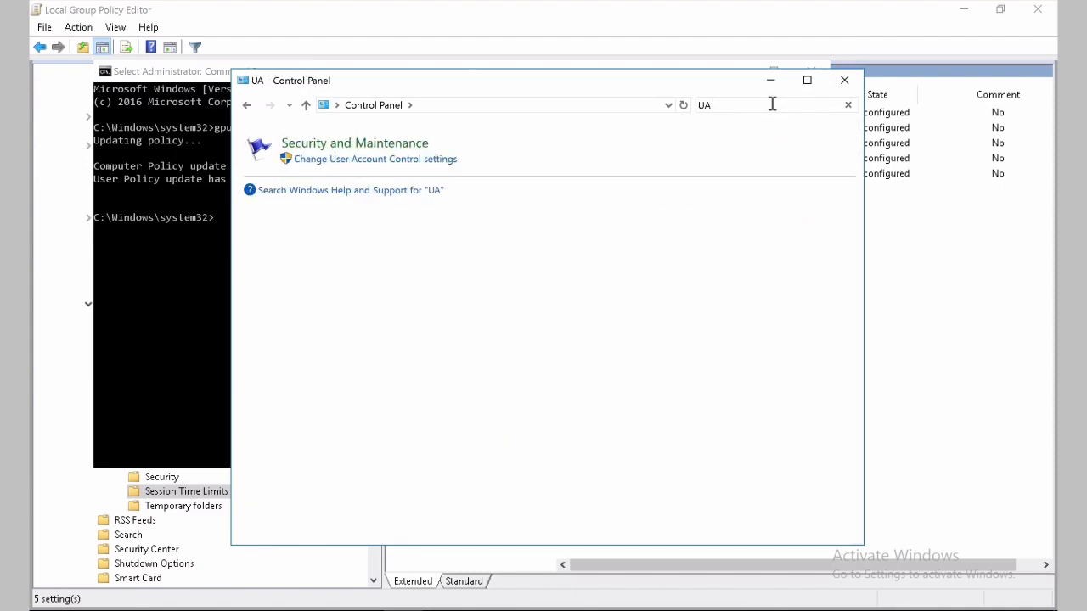
{"action": "type", "text": "C"}
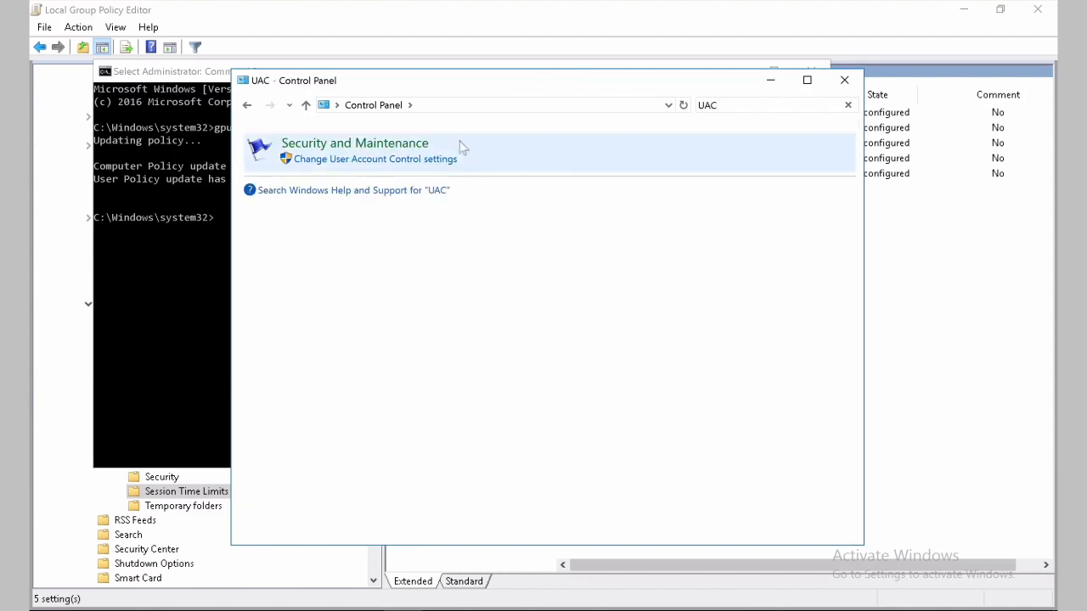
{"action": "left_click", "coordinate": [441, 159]}
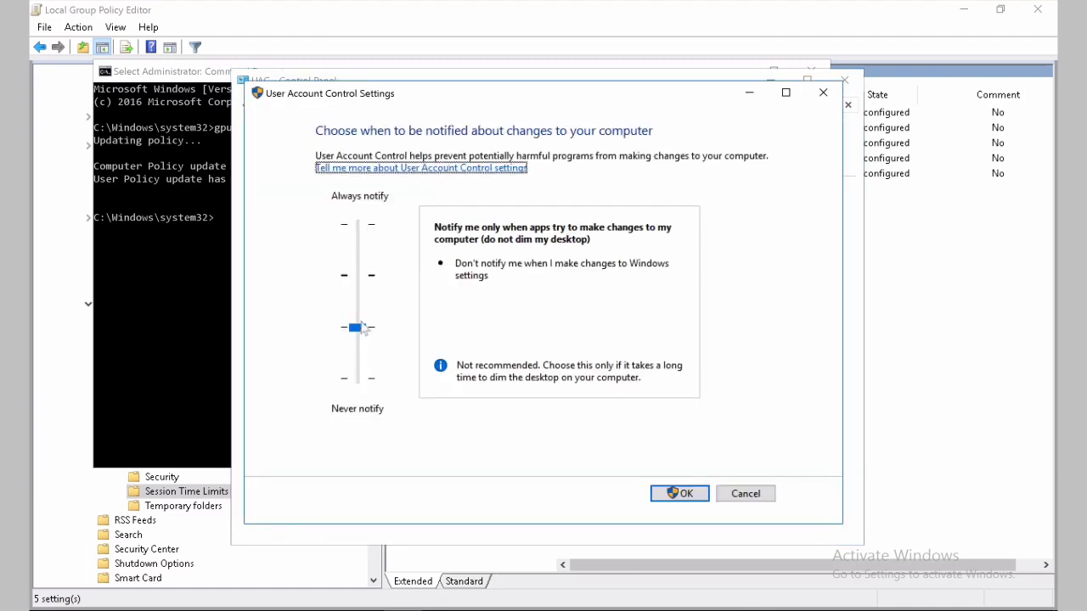
- Set User Account Control notifications to Never notify, approve the change, and close Control Panel
{"action": "left_click_drag", "start_coordinate": [362, 336], "coordinate": [363, 391]}
{"action": "left_click", "coordinate": [689, 500]}
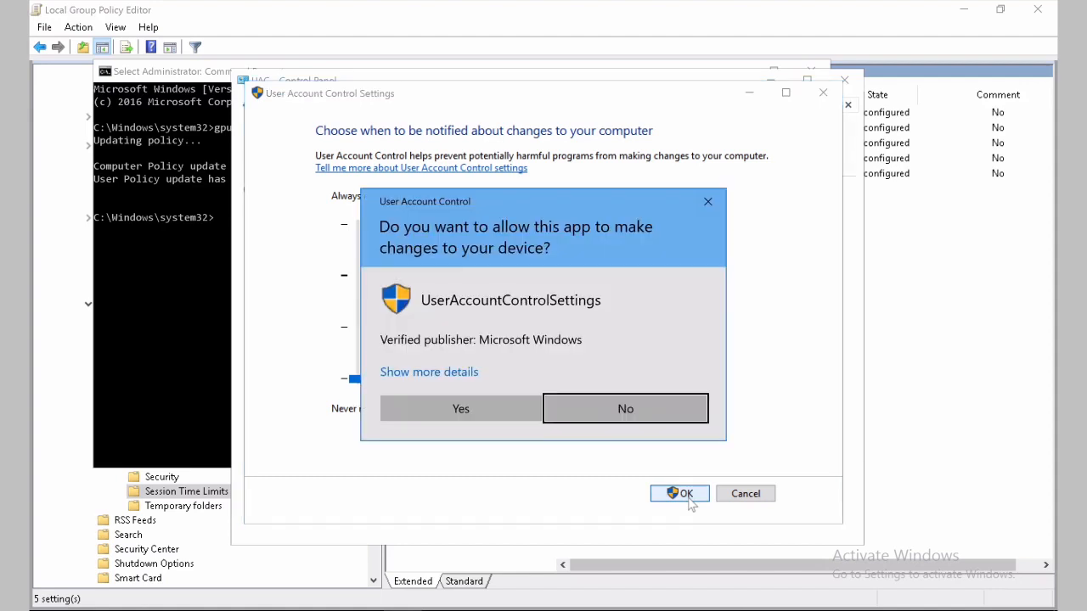
{"action": "left_click", "coordinate": [517, 416]}
{"action": "left_click", "coordinate": [844, 80]}
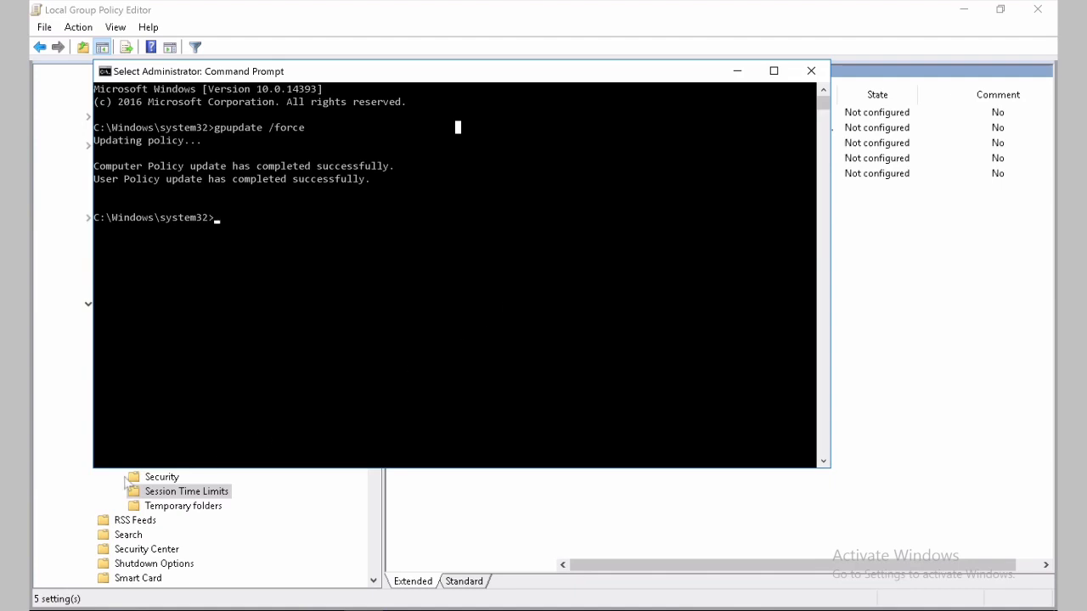
- Close the Command Prompt session with the exit command
{"action": "type", "text": "x"}
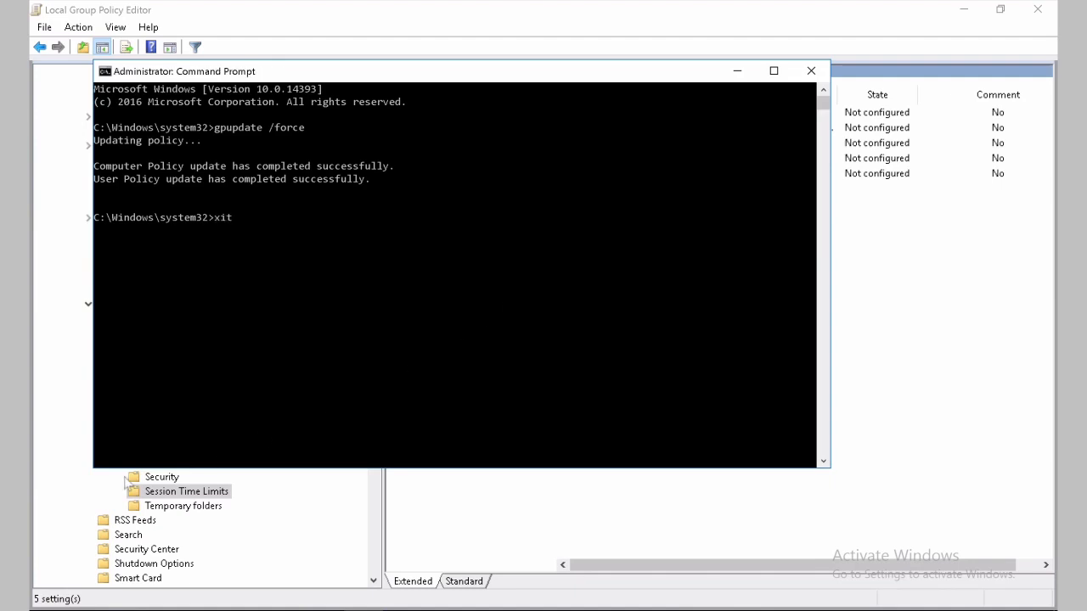
{"action": "key", "text": "BackSpace"}
{"action": "type", "text": "exit"}
{"action": "key", "text": "Return"}
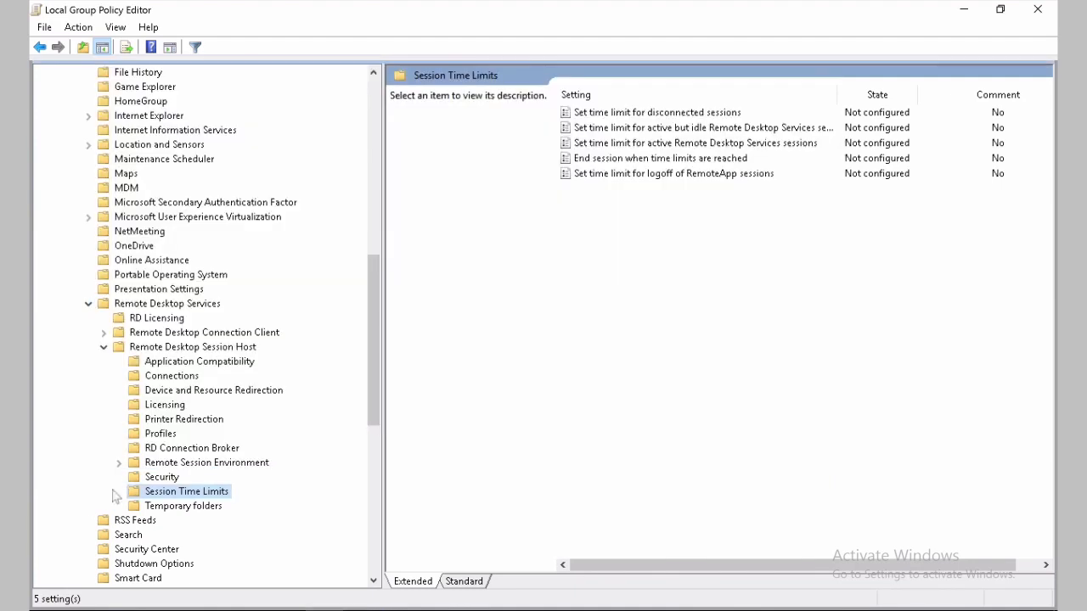
- Bring up the system's shut down or sign out options
{"action": "right_click", "coordinate": [50, 610]}
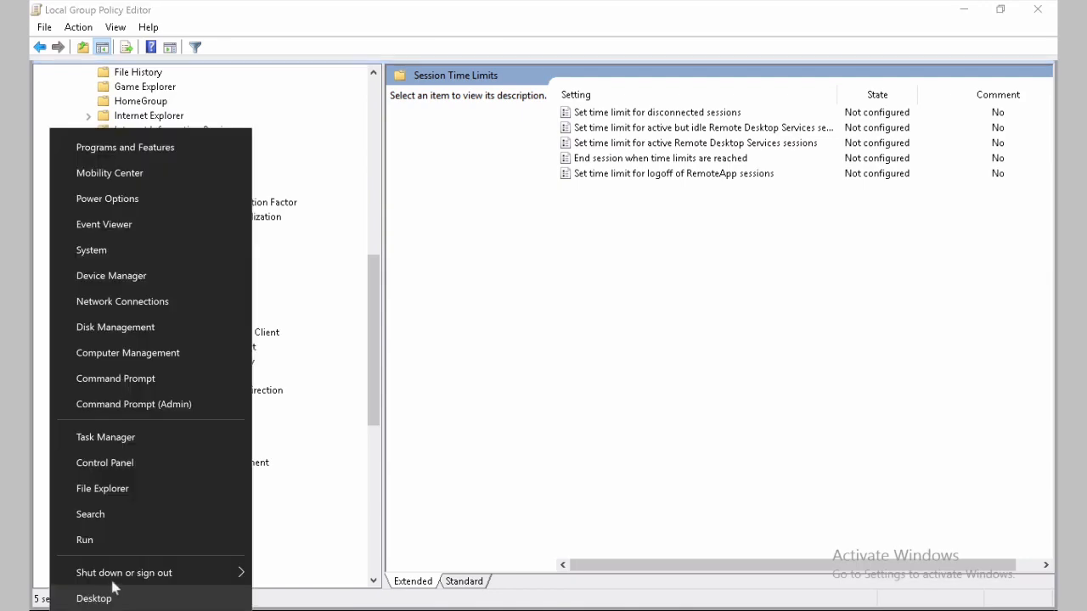
{"action": "mouse_move", "coordinate": [129, 576]}
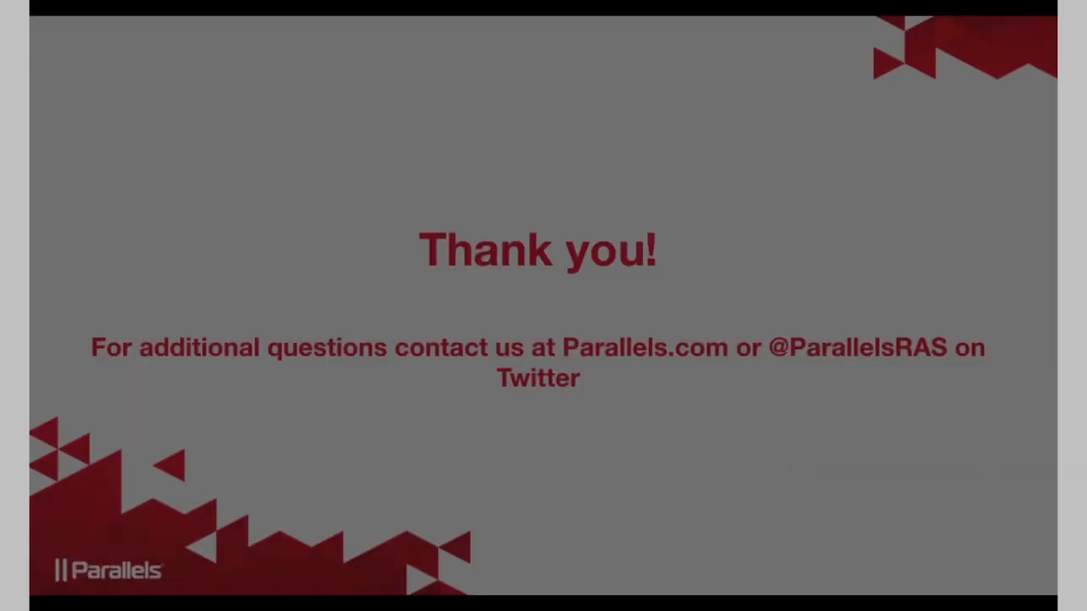